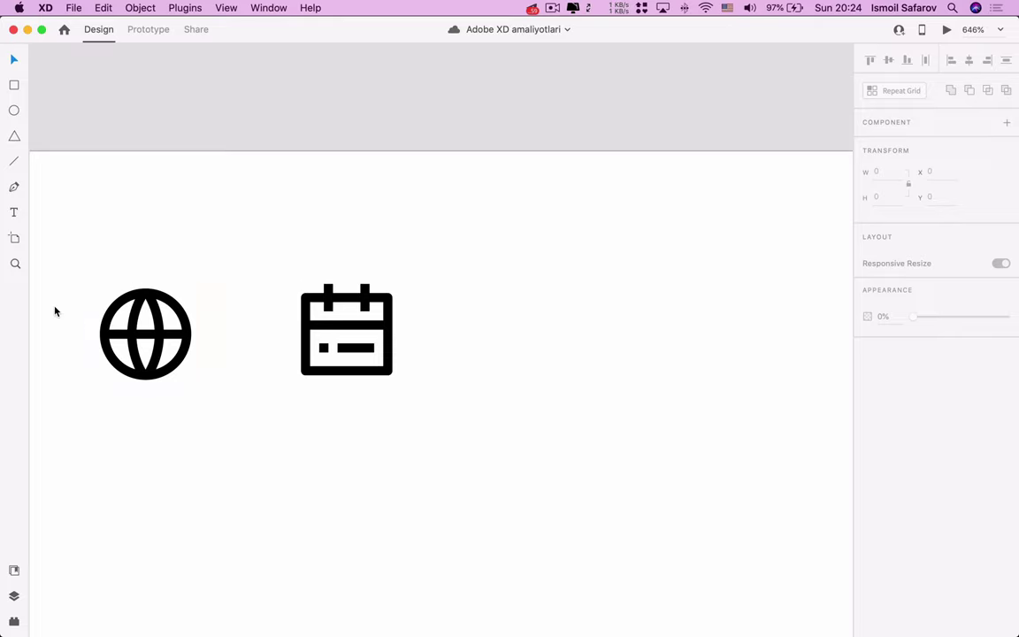
# Zoom the canvas from 646% to about 1538% on the globe and calendar icons.
pyautogui.scroll(2, 112, 402)
pyautogui.scroll(2, 113, 401)
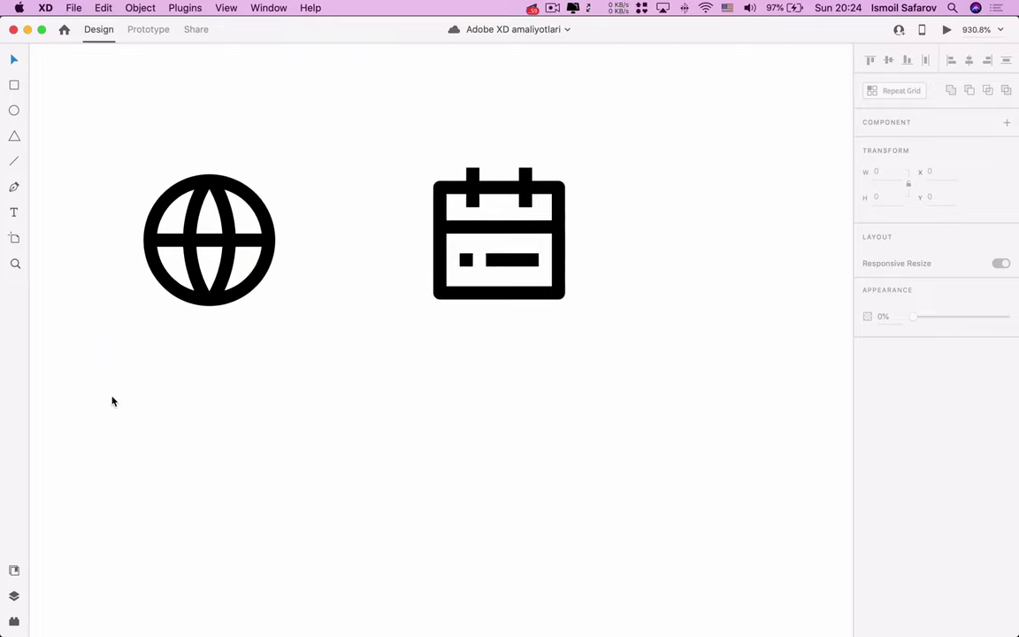
pyautogui.scroll(2, 113, 401)
pyautogui.scroll(1, 113, 401)
pyautogui.scroll(2, 113, 402)
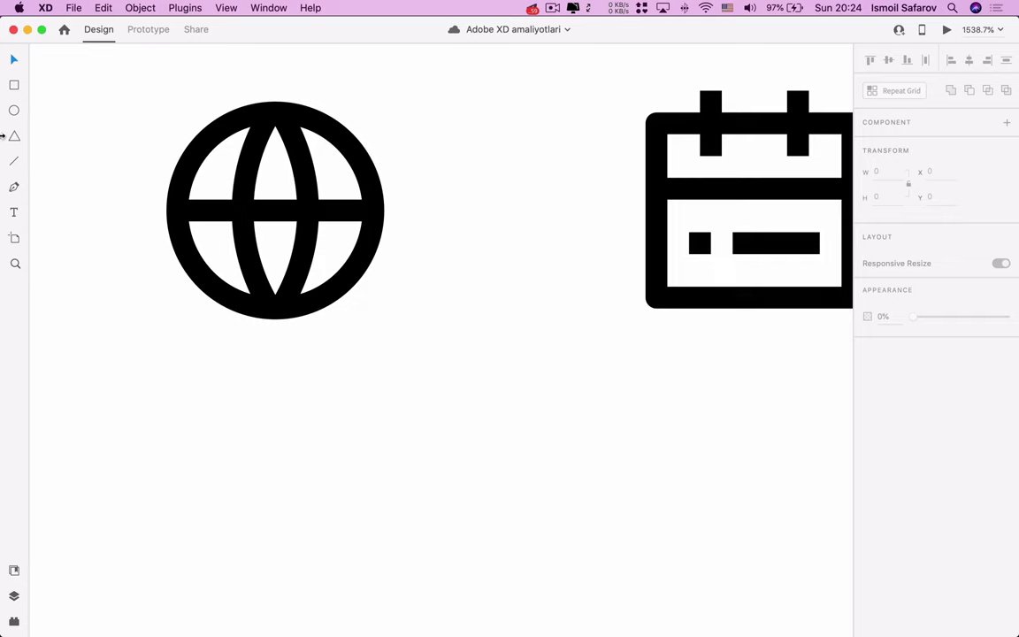
# Draw a 20×20 circle below the globe icon with a border size of 2.
pyautogui.click(15, 111)
pyautogui.moveTo(352, 375); pyautogui.dragTo(619, 591)
pyautogui.click(898, 477)
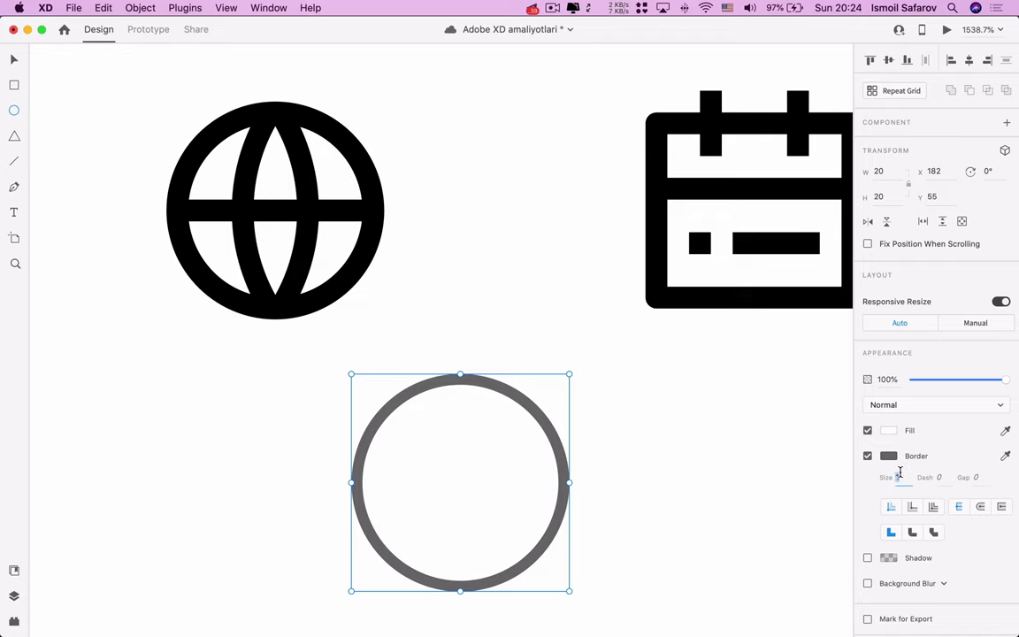
pyautogui.write('2')
pyautogui.press('Return')
# Make the circle's border black (#000000) and remove its fill.
pyautogui.click(888, 456)
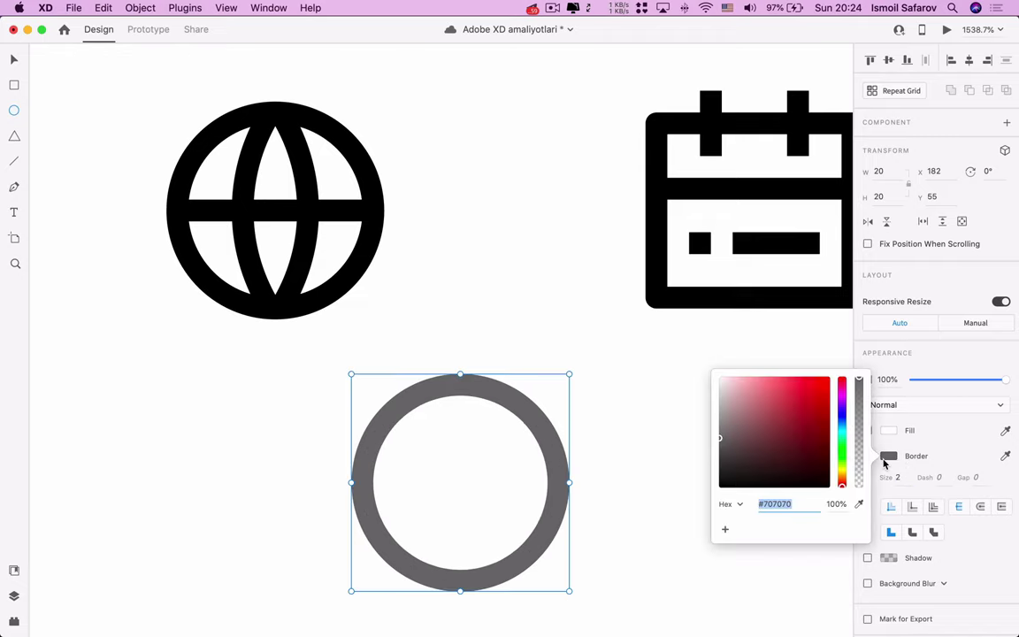
pyautogui.moveTo(772, 480); pyautogui.dragTo(681, 519)
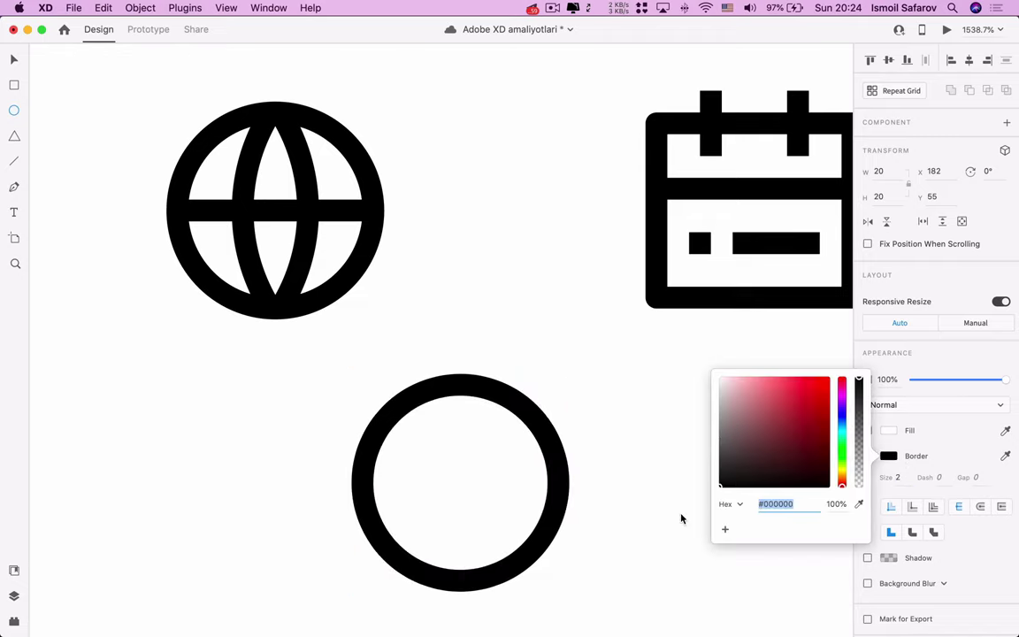
pyautogui.click(911, 460)
pyautogui.click(867, 456)
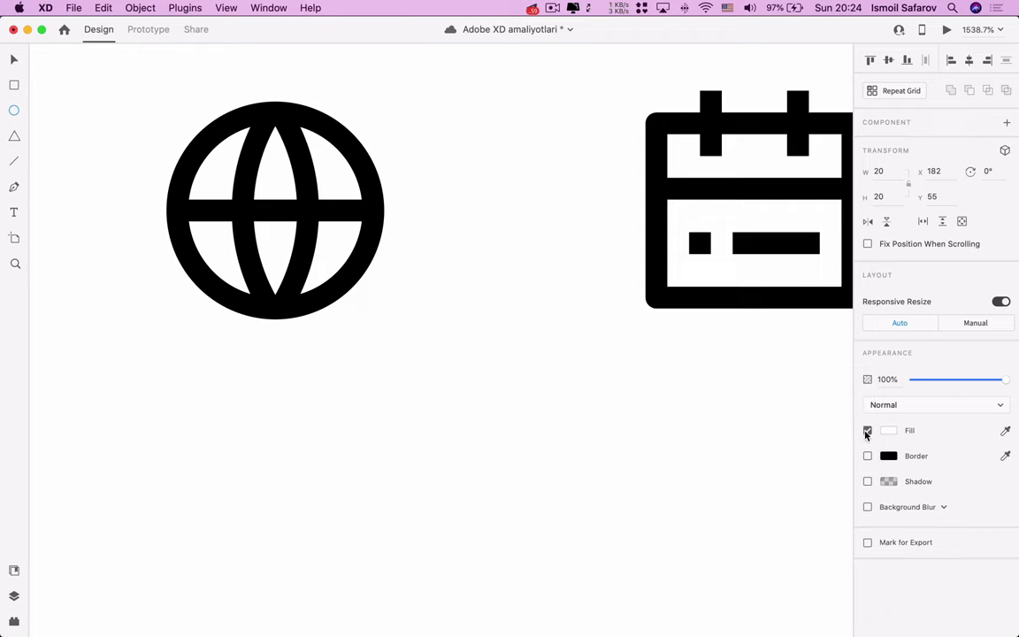
pyautogui.click(867, 455)
pyautogui.click(867, 431)
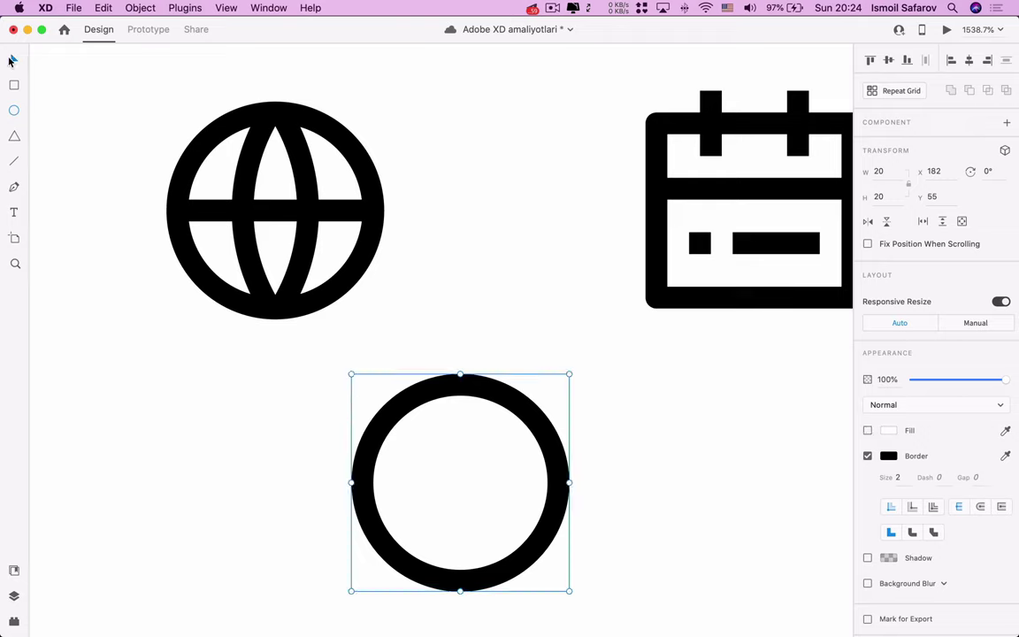
pyautogui.press('e')
pyautogui.press('l')
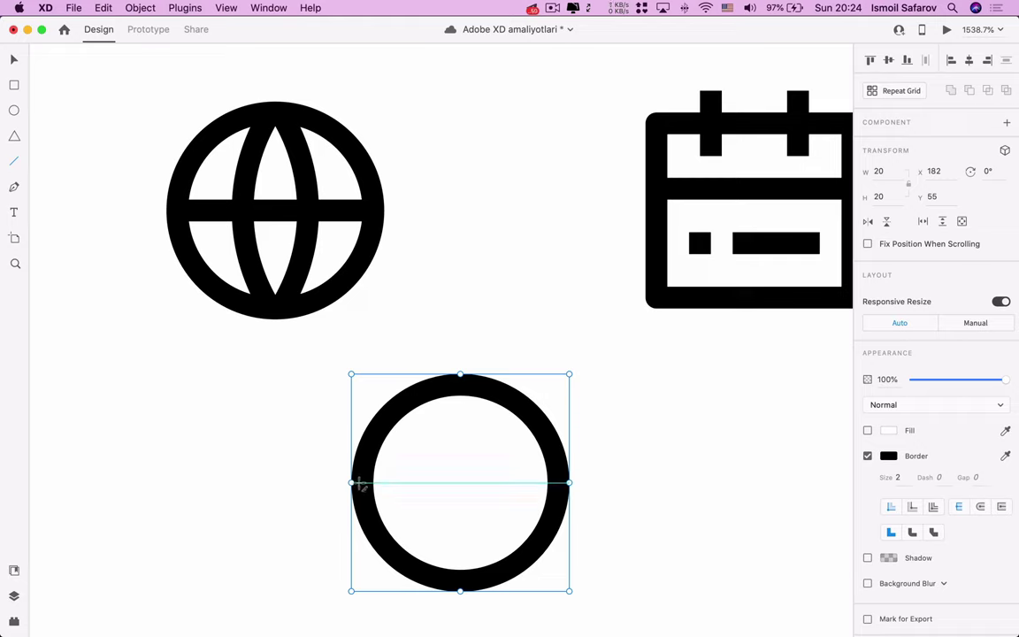
# Draw a horizontal line across the circle's middle with a 2-px black border.
pyautogui.moveTo(358, 484); pyautogui.dragTo(562, 487)
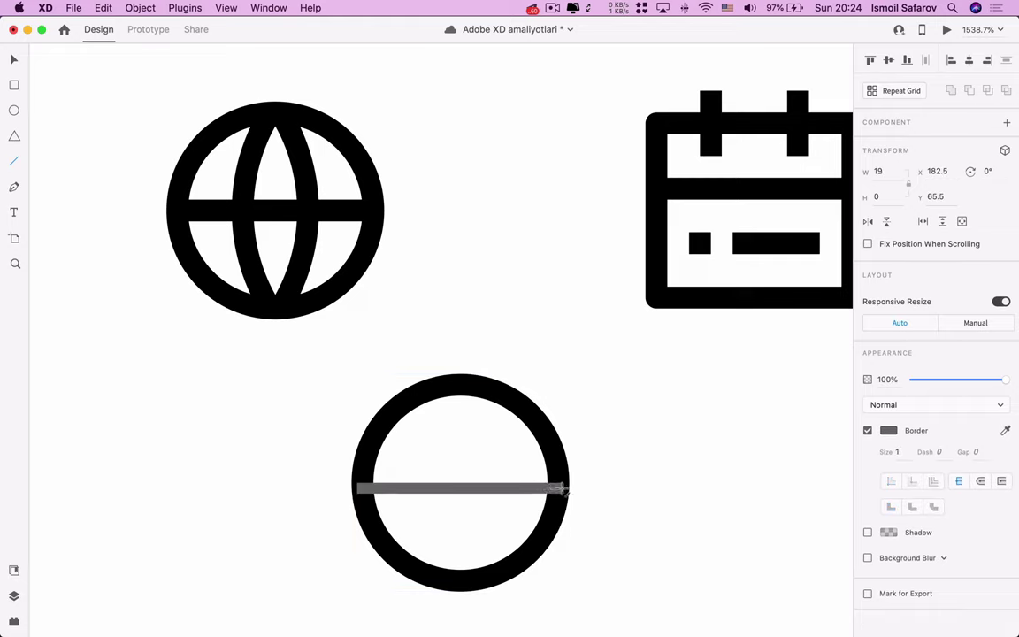
pyautogui.click(900, 452)
pyautogui.write('2')
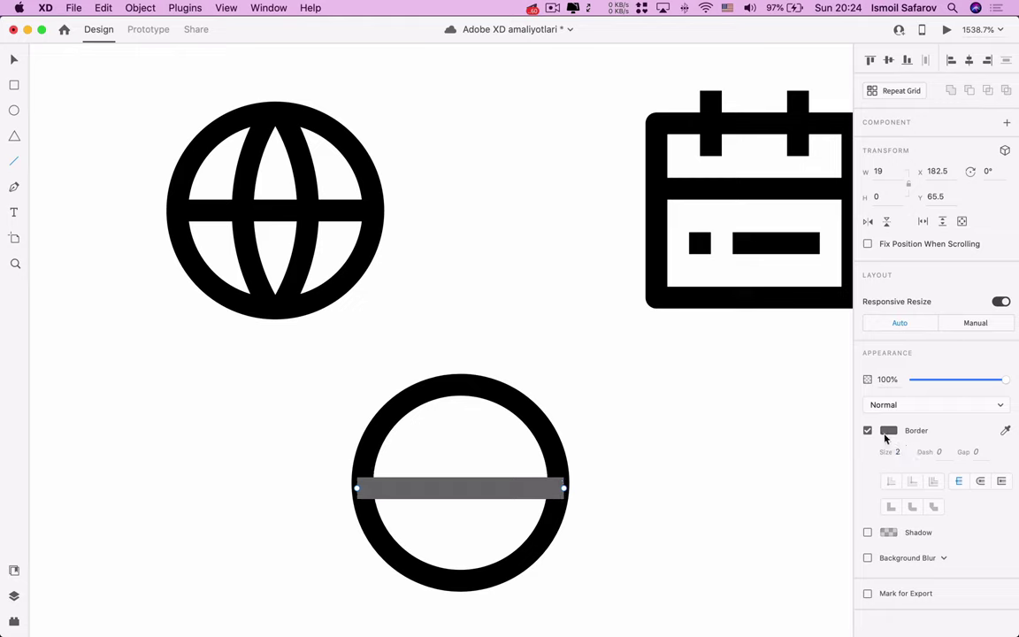
pyautogui.click(887, 431)
pyautogui.moveTo(766, 461); pyautogui.dragTo(720, 460)
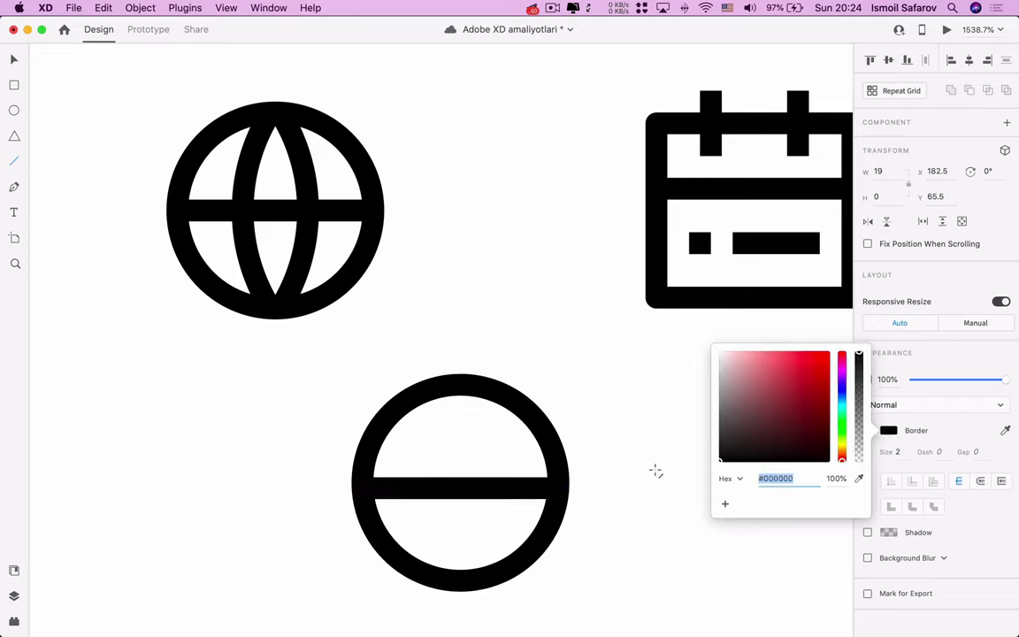
pyautogui.click(12, 60)
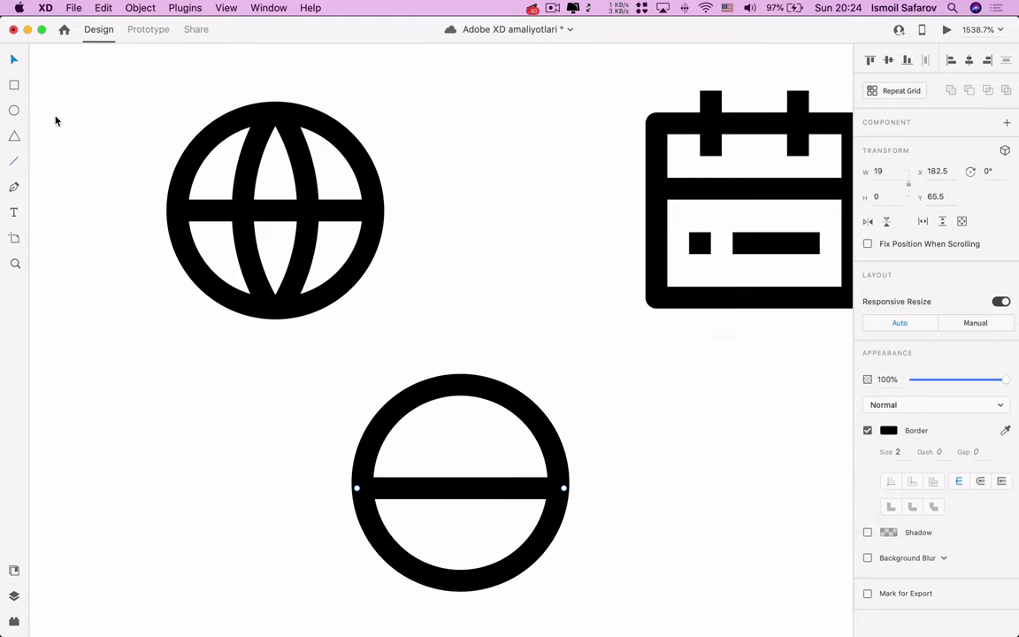
pyautogui.click(336, 418)
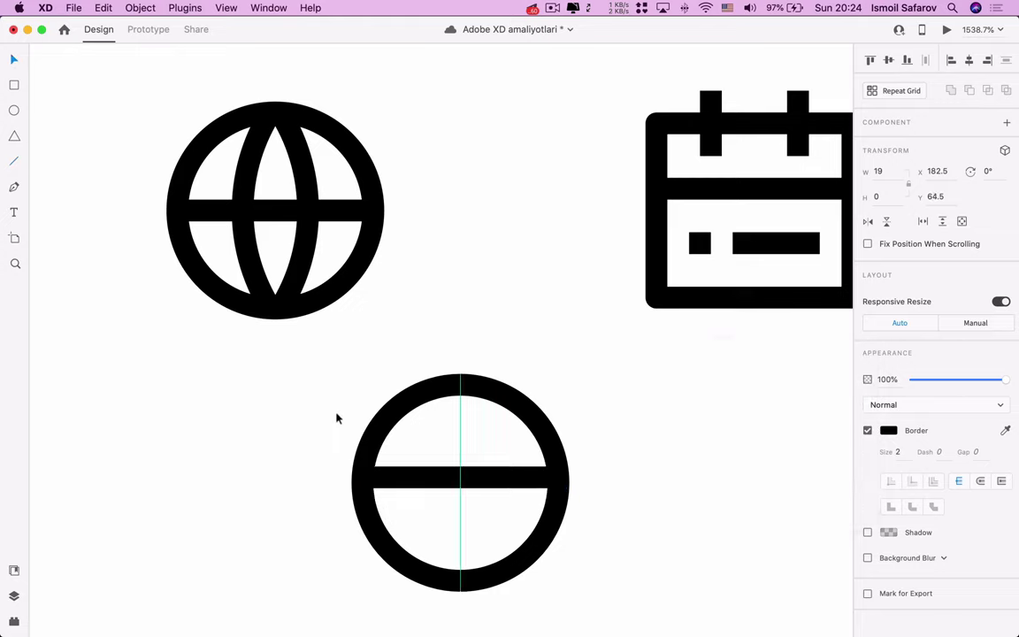
pyautogui.click(403, 472)
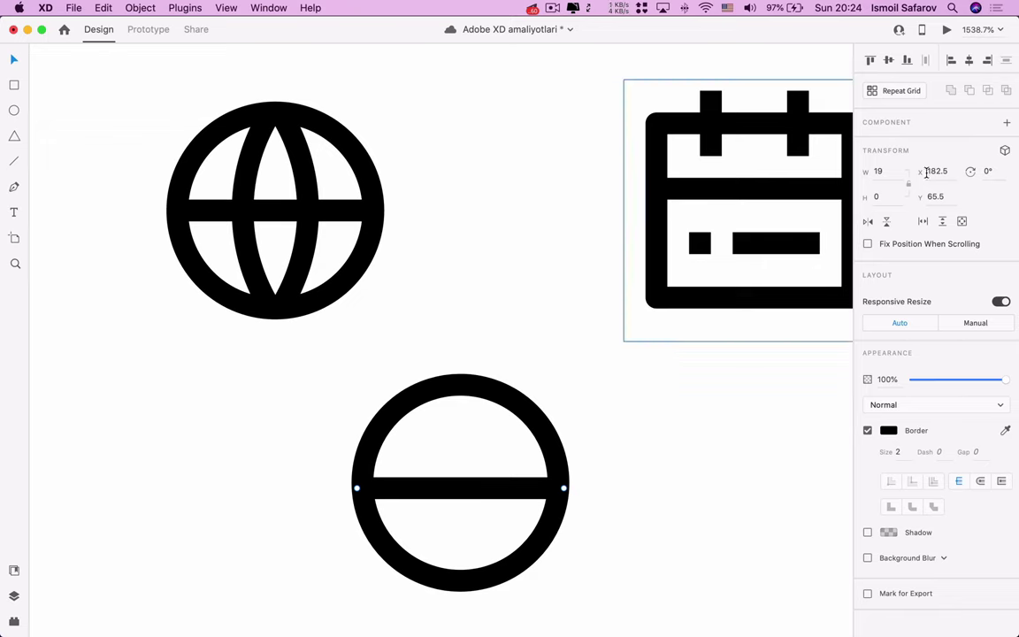
# Position the horizontal line at X 182, Y 65.
pyautogui.click(953, 171)
pyautogui.write('182')
pyautogui.click(960, 199)
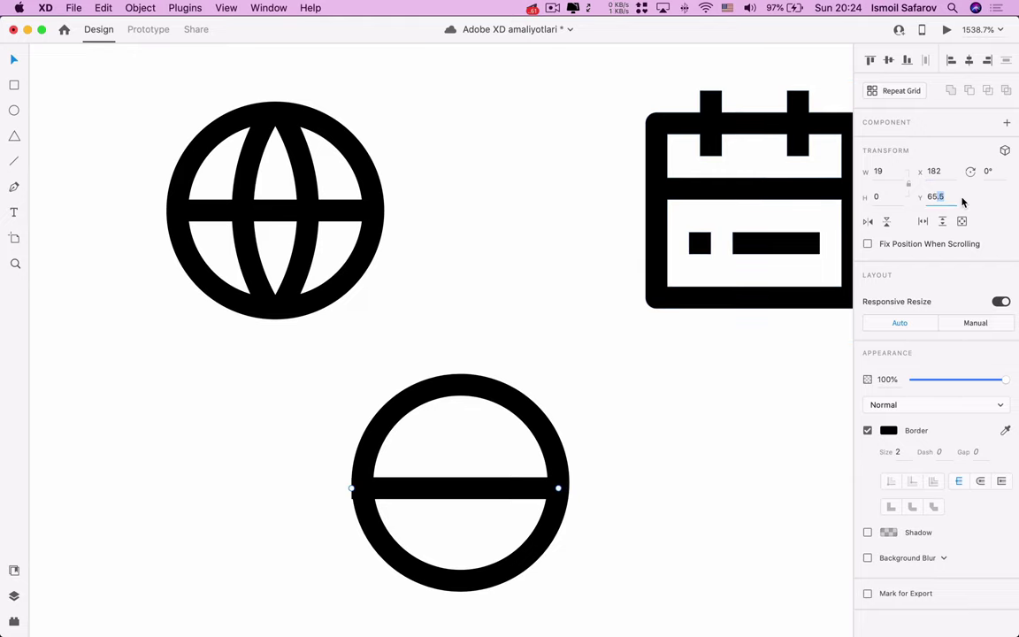
pyautogui.write('65')
pyautogui.press('Return')
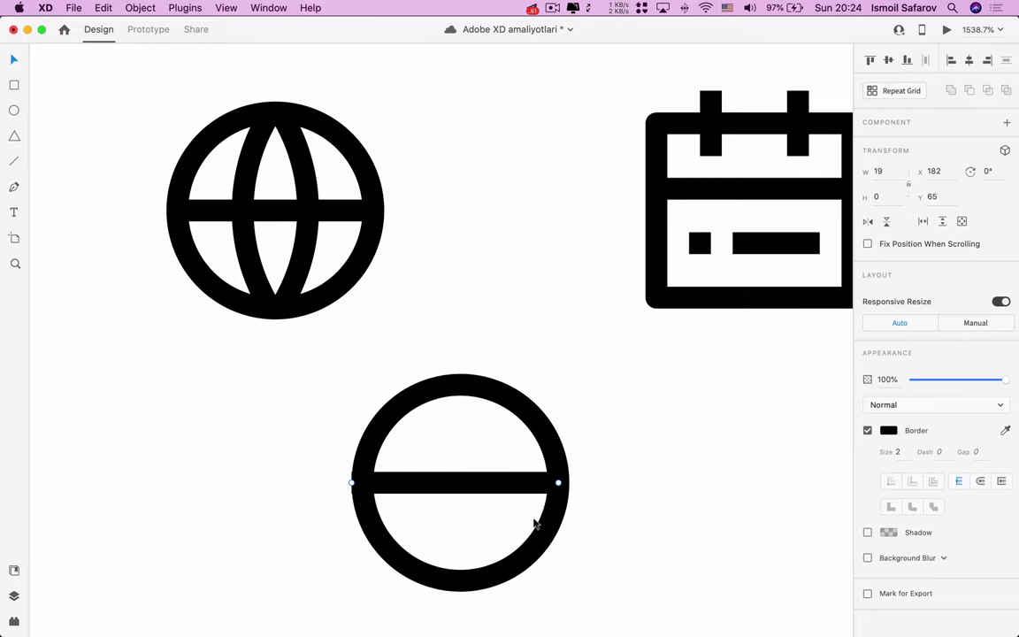
# Pull the horizontal line's left end slightly inward.
pyautogui.moveTo(543, 510); pyautogui.dragTo(543, 510)
pyautogui.moveTo(351, 484); pyautogui.dragTo(362, 484)
pyautogui.click(335, 518)
pyautogui.click(441, 485)
# Draw a vertical line through the circle at X 192, Y 55.
pyautogui.click(14, 159)
pyautogui.moveTo(464, 382); pyautogui.dragTo(464, 587)
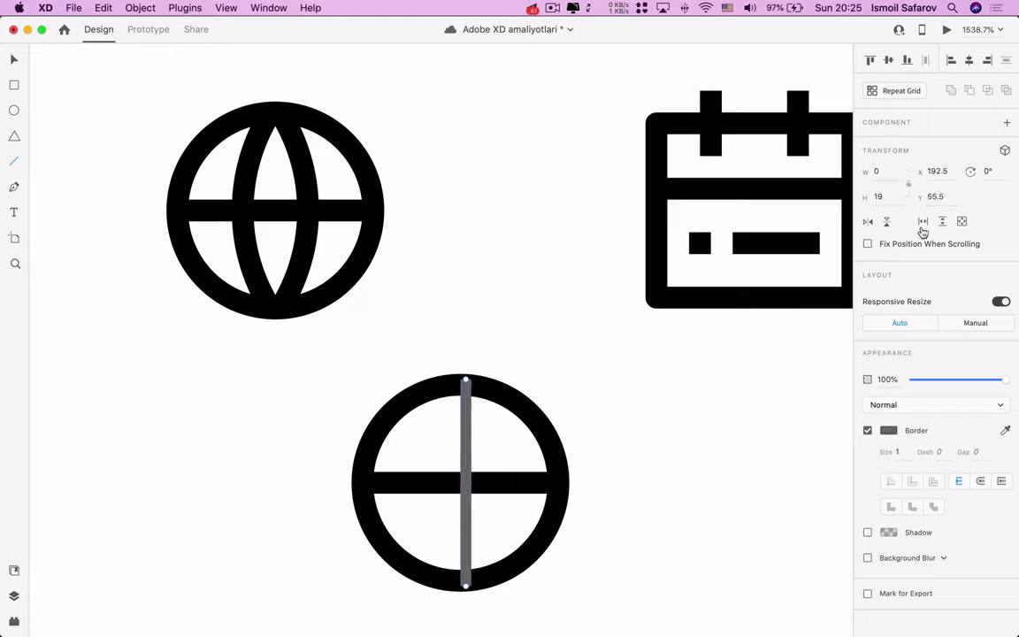
pyautogui.click(939, 171)
pyautogui.write('192')
pyautogui.press('Tab')
pyautogui.write('55.')
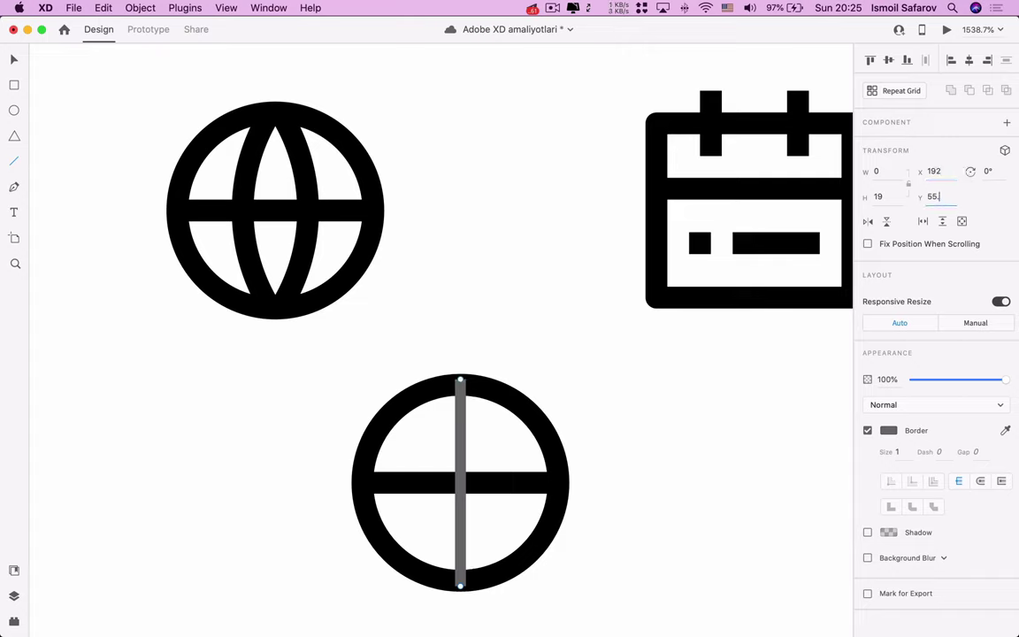
pyautogui.press('Return')
pyautogui.write('2')
pyautogui.press('Return')
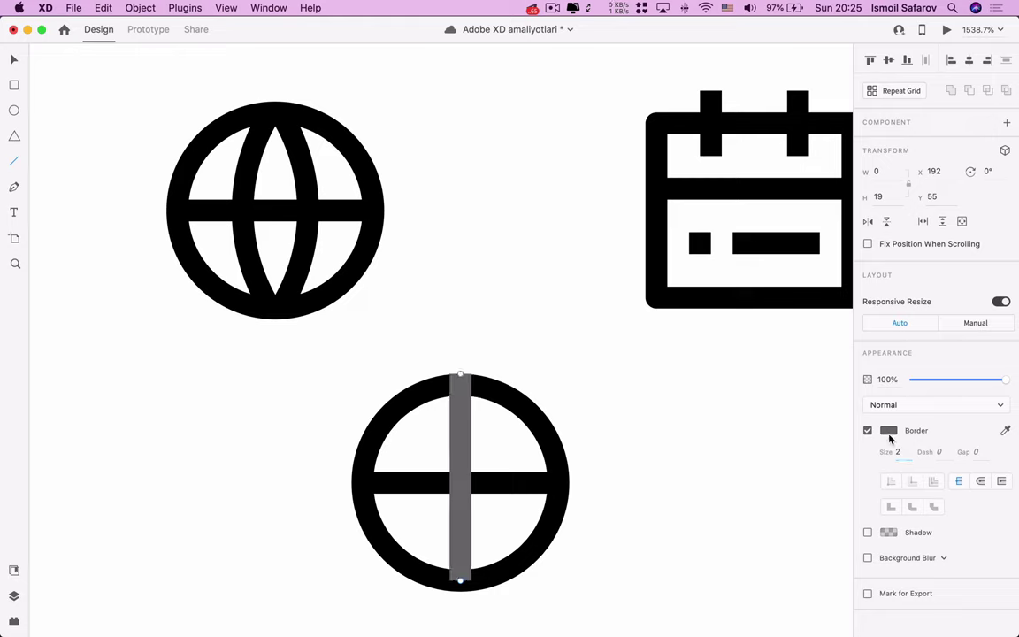
# Make the vertical line black and pull its top end slightly down.
pyautogui.click(889, 431)
pyautogui.click(721, 460)
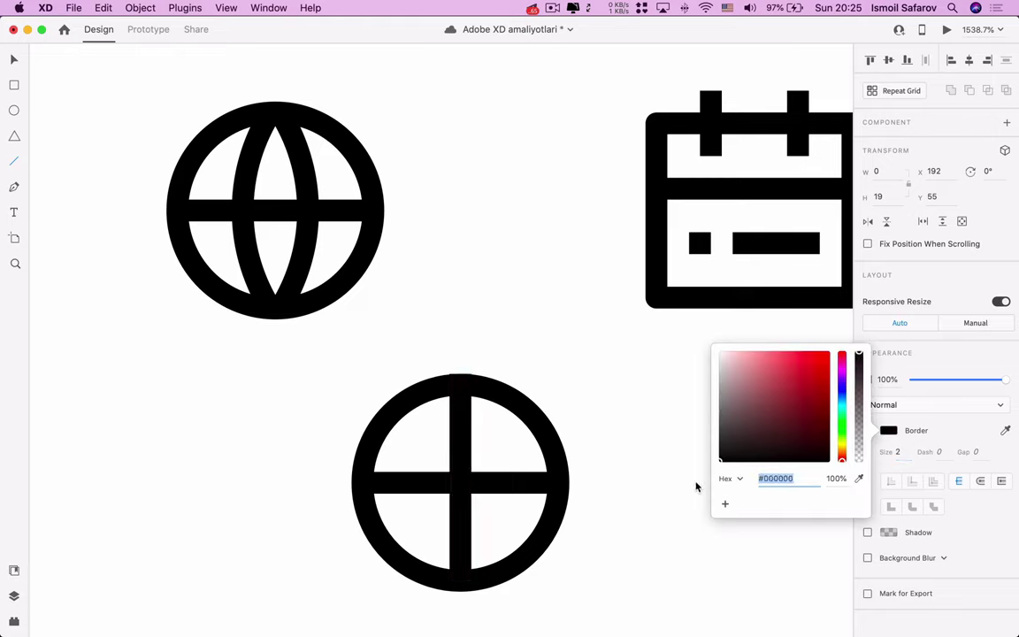
pyautogui.click(460, 434)
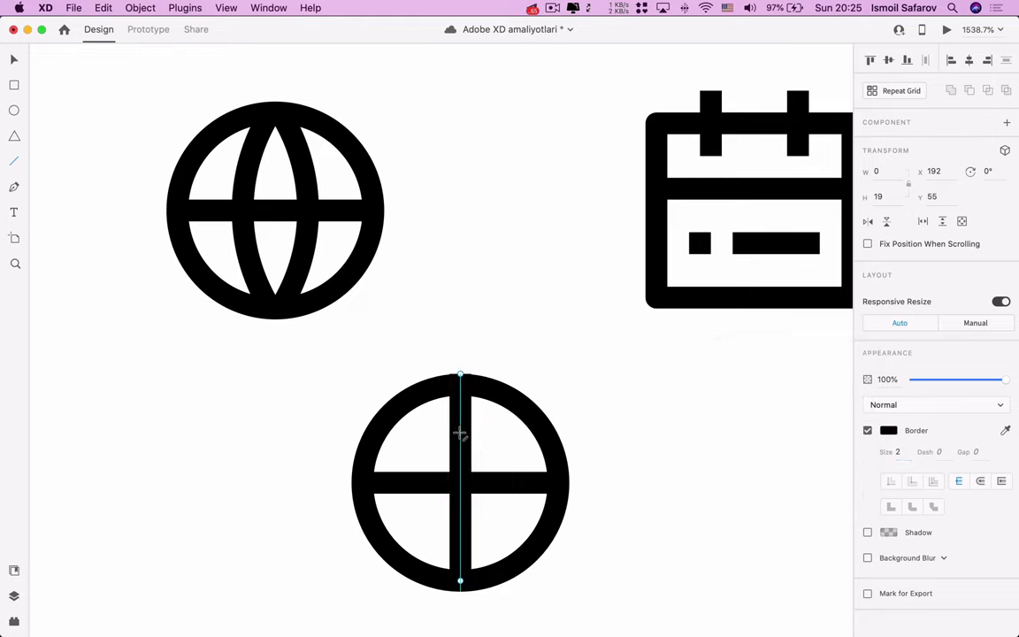
pyautogui.press('v')
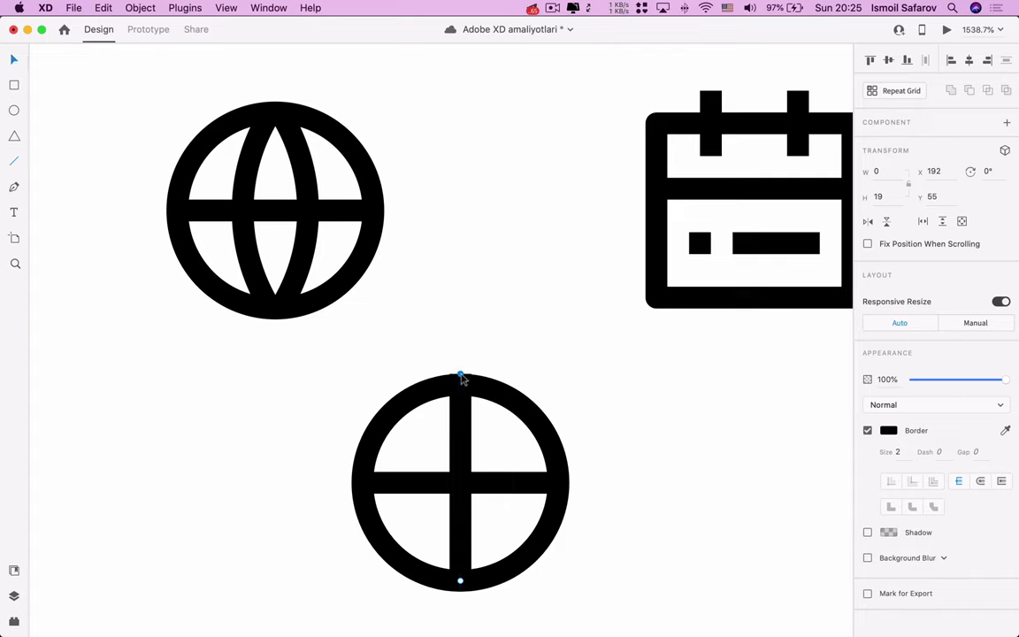
pyautogui.moveTo(460, 376); pyautogui.dragTo(462, 383)
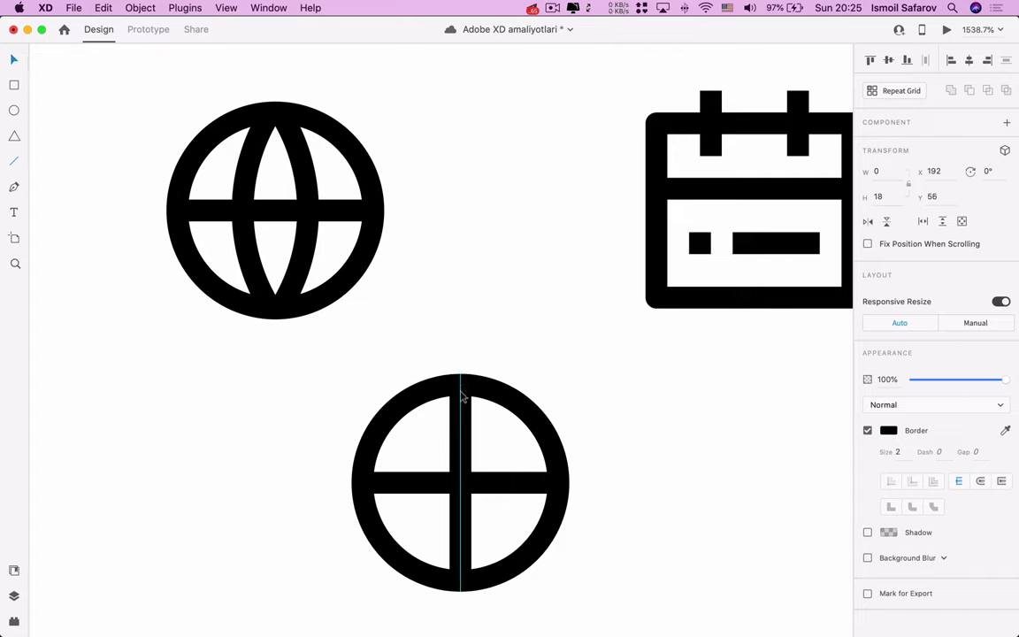
pyautogui.click(461, 389)
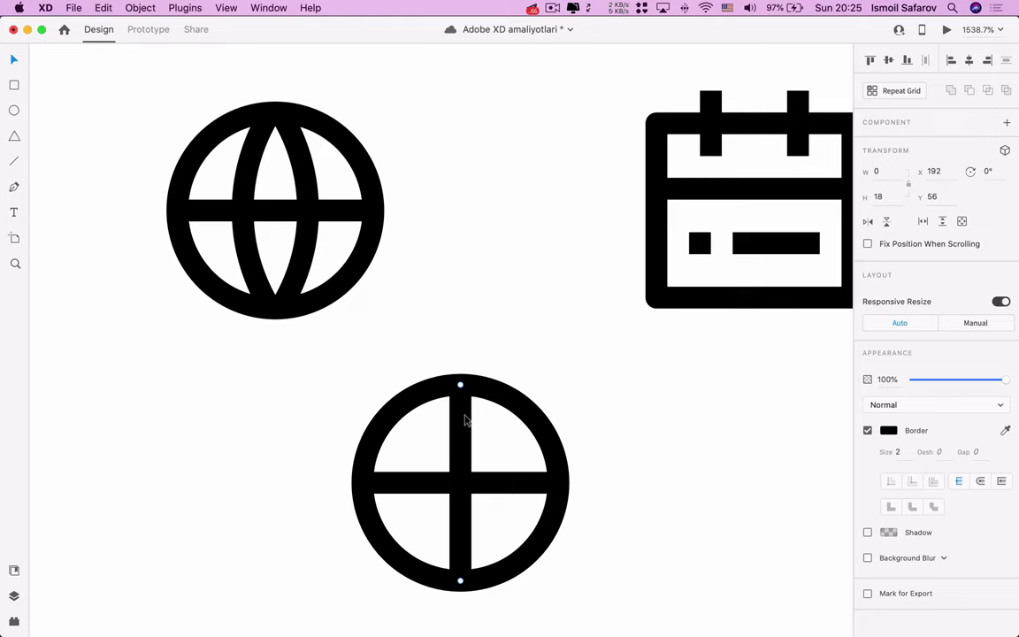
pyautogui.moveTo(466, 422); pyautogui.dragTo(467, 422)
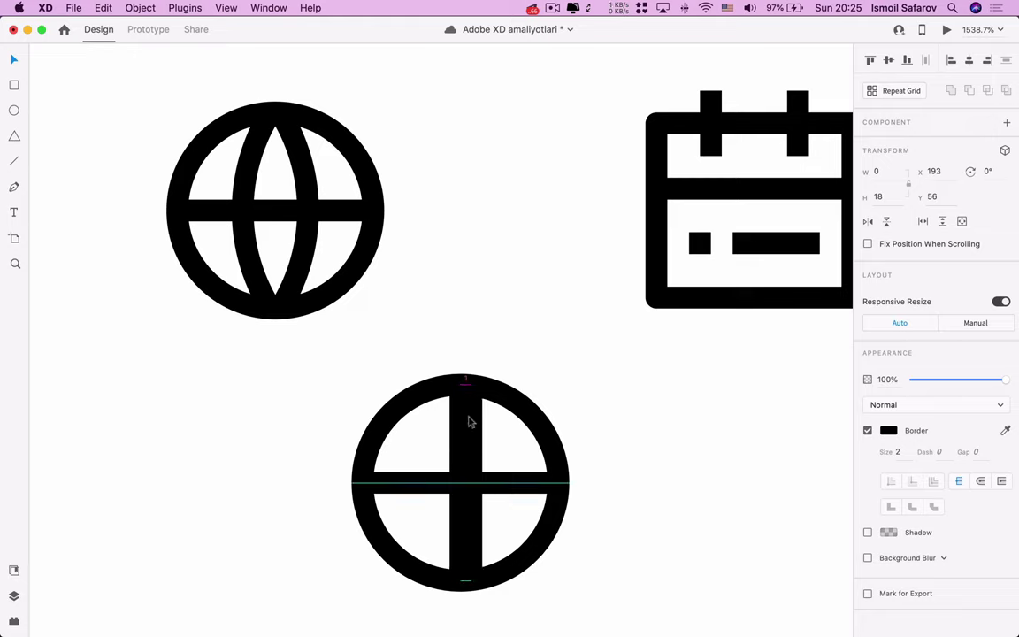
pyautogui.click(461, 421)
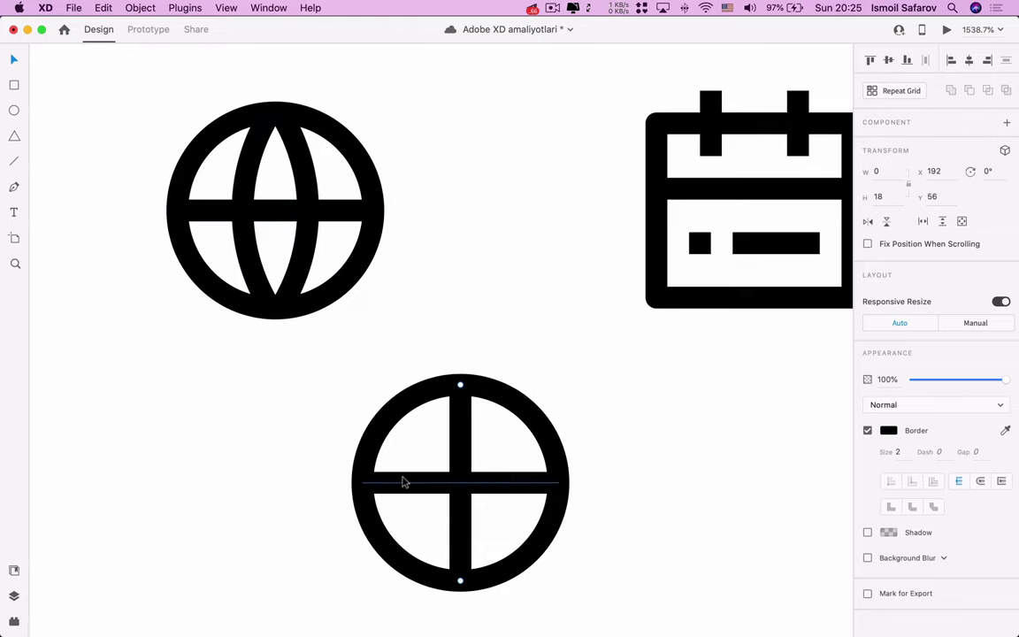
# Add a middle point to the vertical line and bend it right to X 195, Y 65.
pyautogui.doubleClick(462, 459)
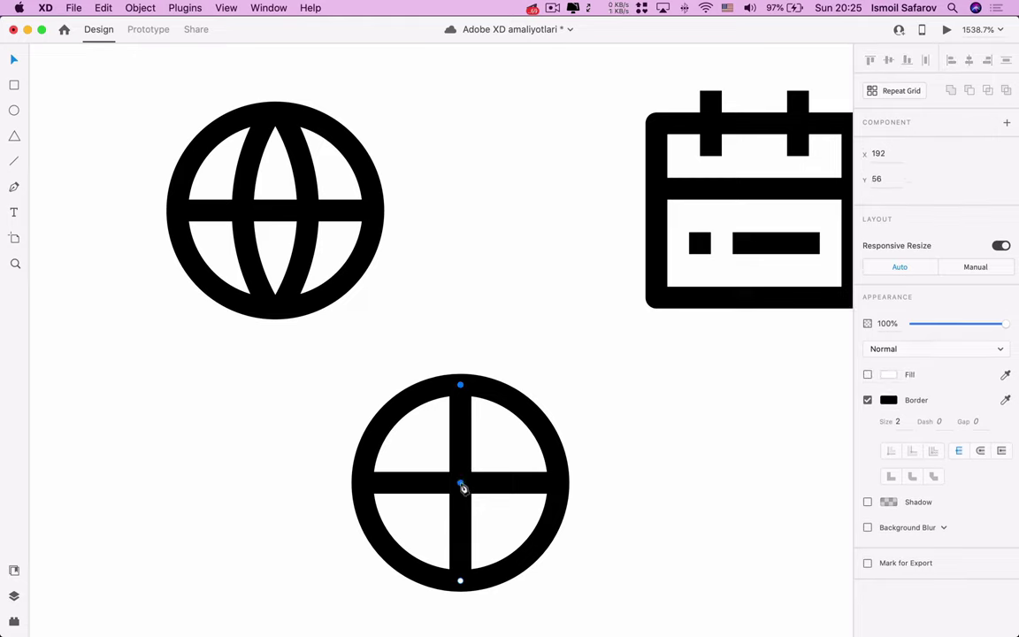
pyautogui.click(460, 485)
pyautogui.moveTo(460, 485); pyautogui.dragTo(495, 488)
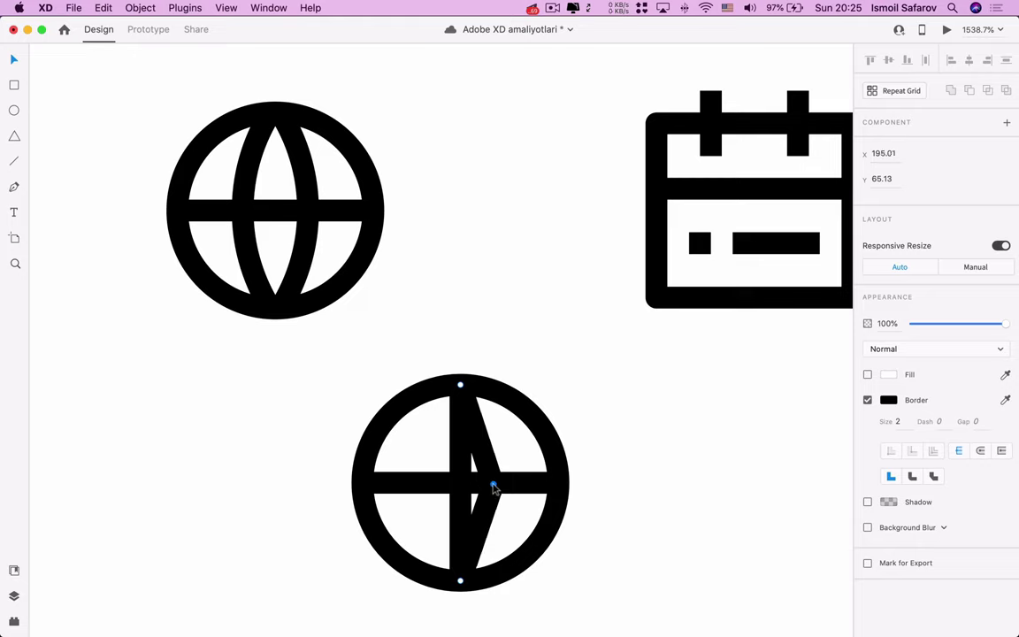
pyautogui.click(889, 154)
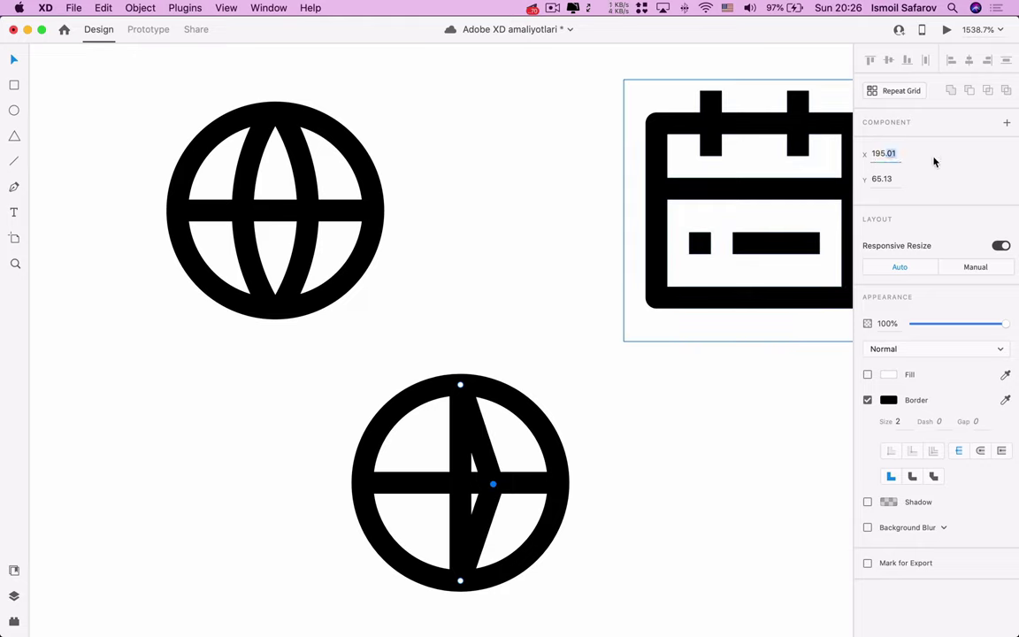
pyautogui.write('195')
pyautogui.click(907, 178)
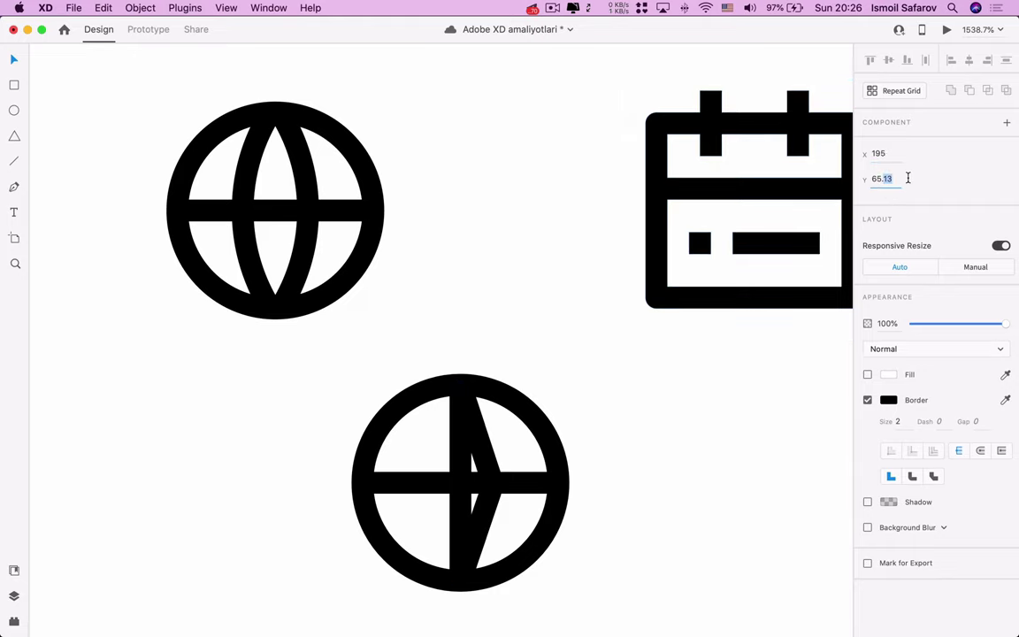
pyautogui.write('65')
pyautogui.press('Return')
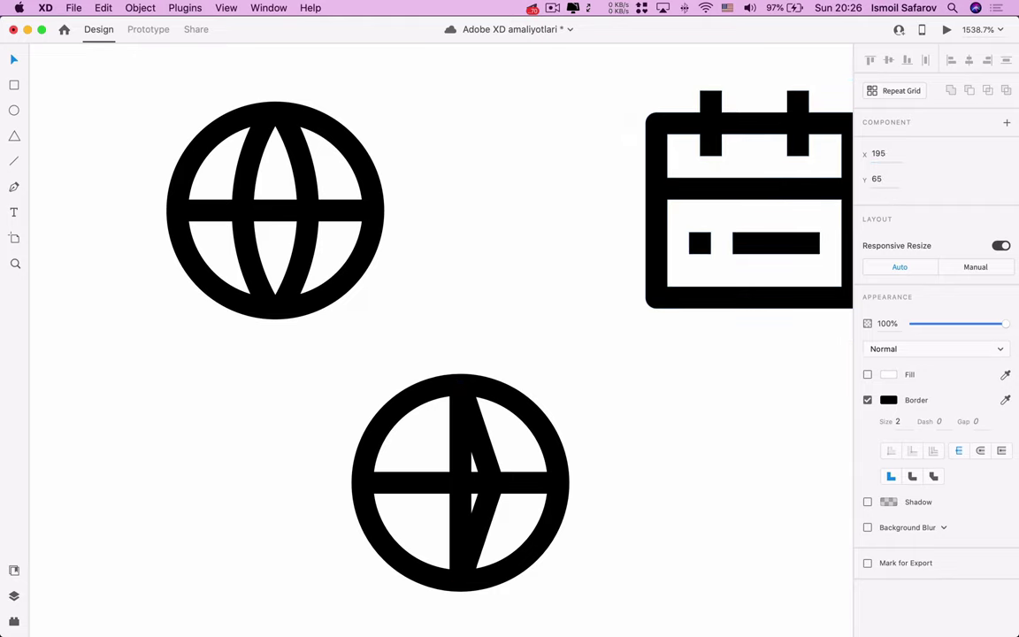
pyautogui.press('Escape')
# Convert the right meridian's pointed middle into a smooth curve.
pyautogui.scroll(-2, 501, 493)
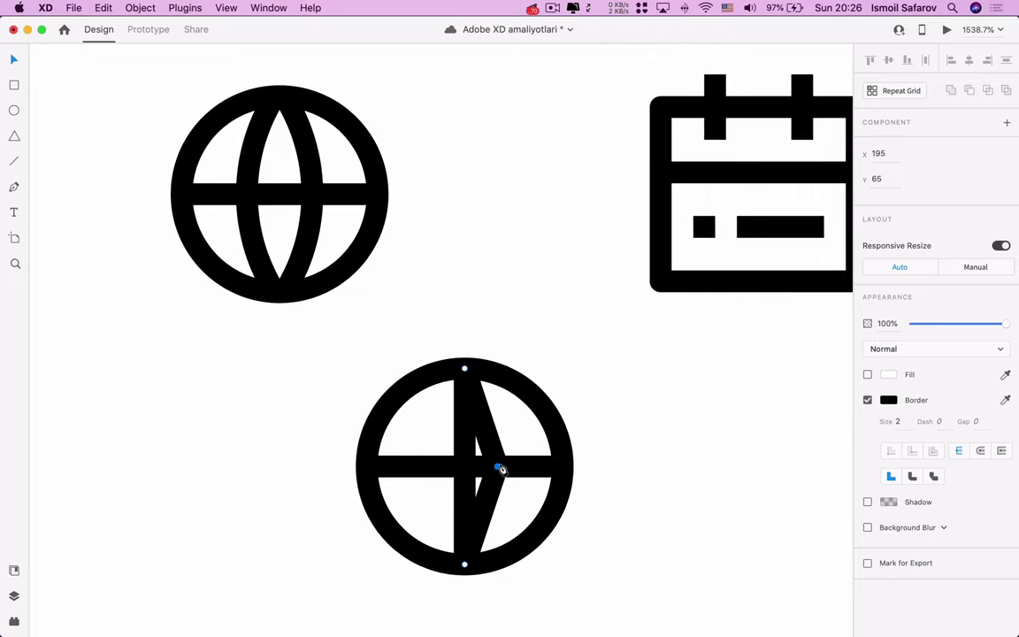
pyautogui.doubleClick(501, 467)
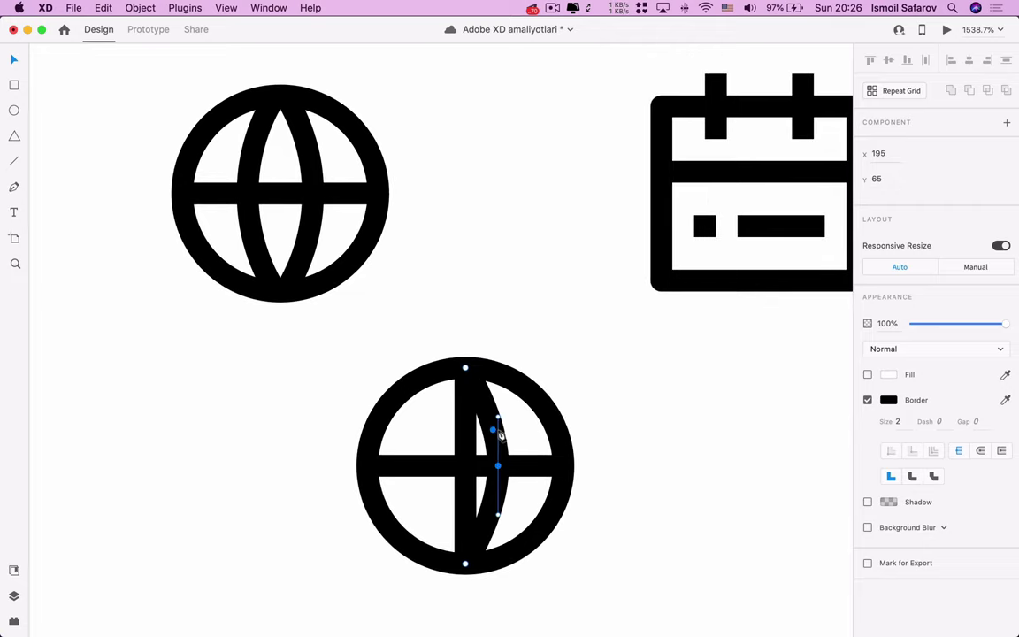
pyautogui.scroll(-1, 498, 469)
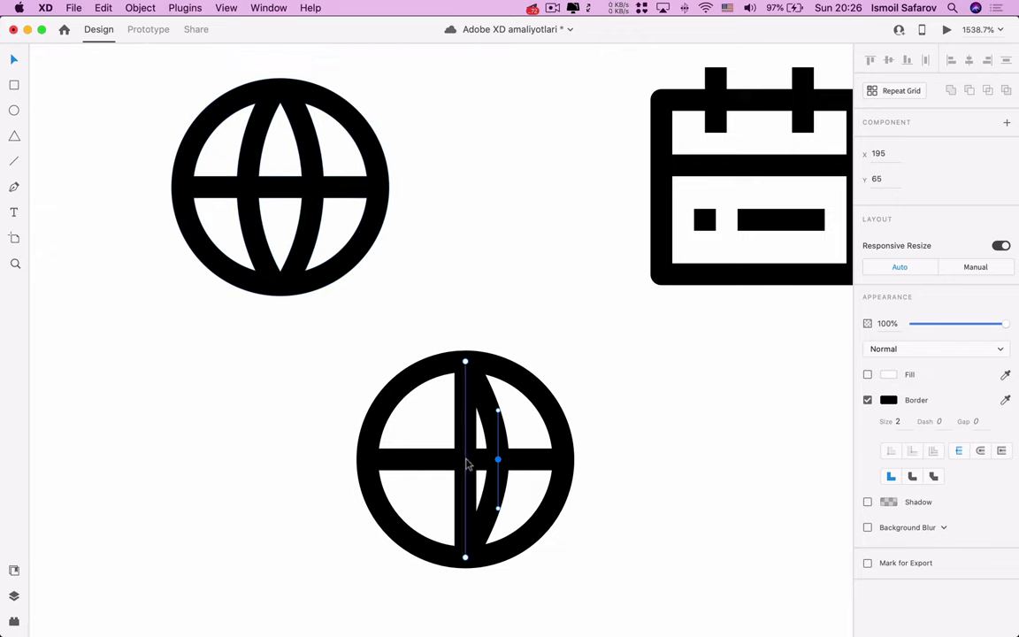
pyautogui.doubleClick(468, 464)
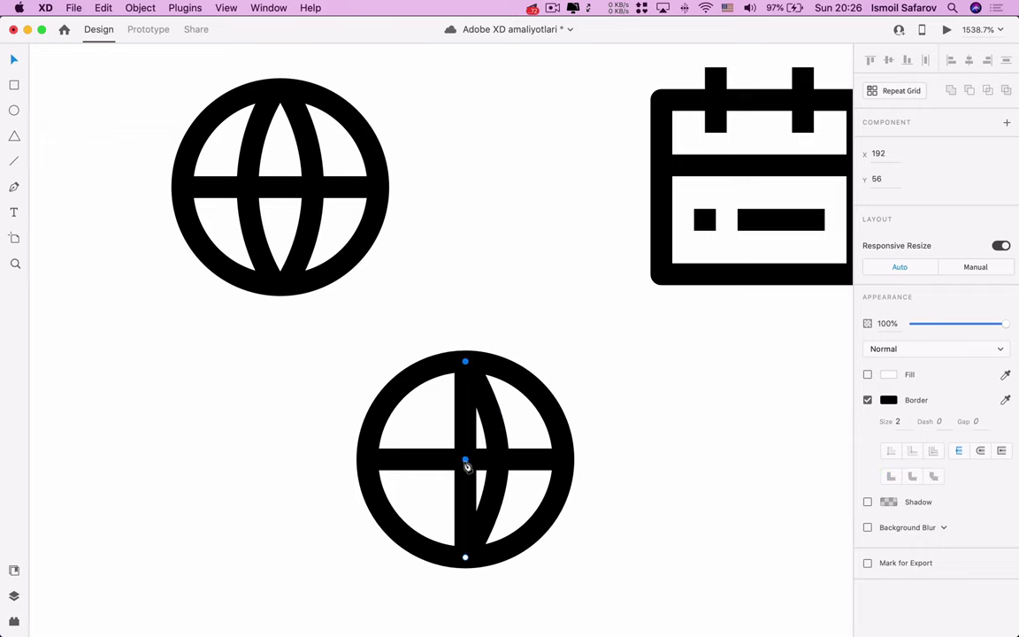
# Drag the vertical bar's middle point left to start the left meridian.
pyautogui.click(465, 461)
pyautogui.moveTo(465, 461); pyautogui.dragTo(440, 461)
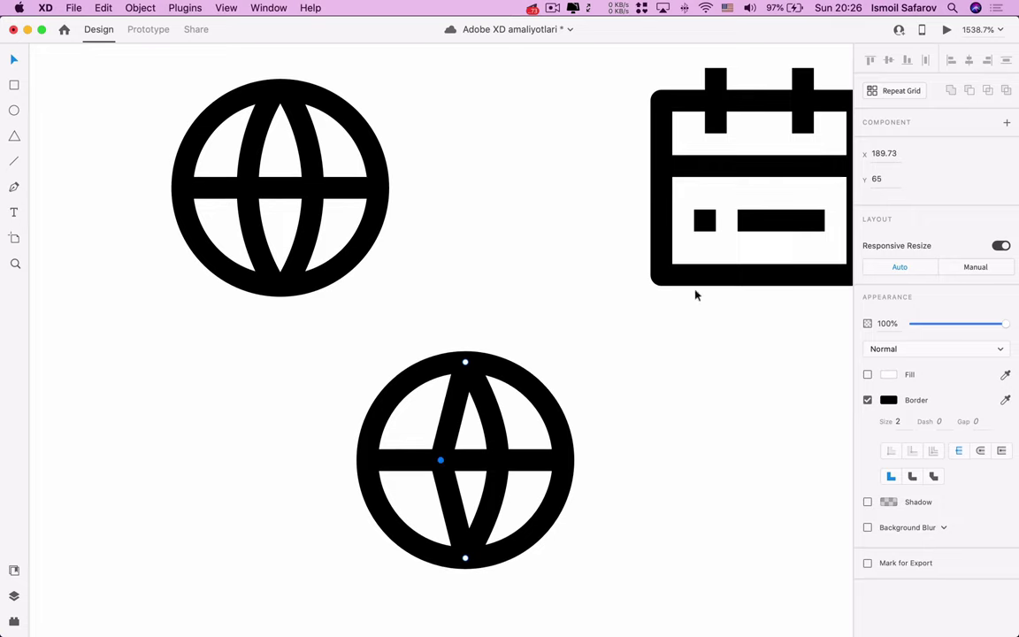
pyautogui.moveTo(874, 155); pyautogui.dragTo(901, 153)
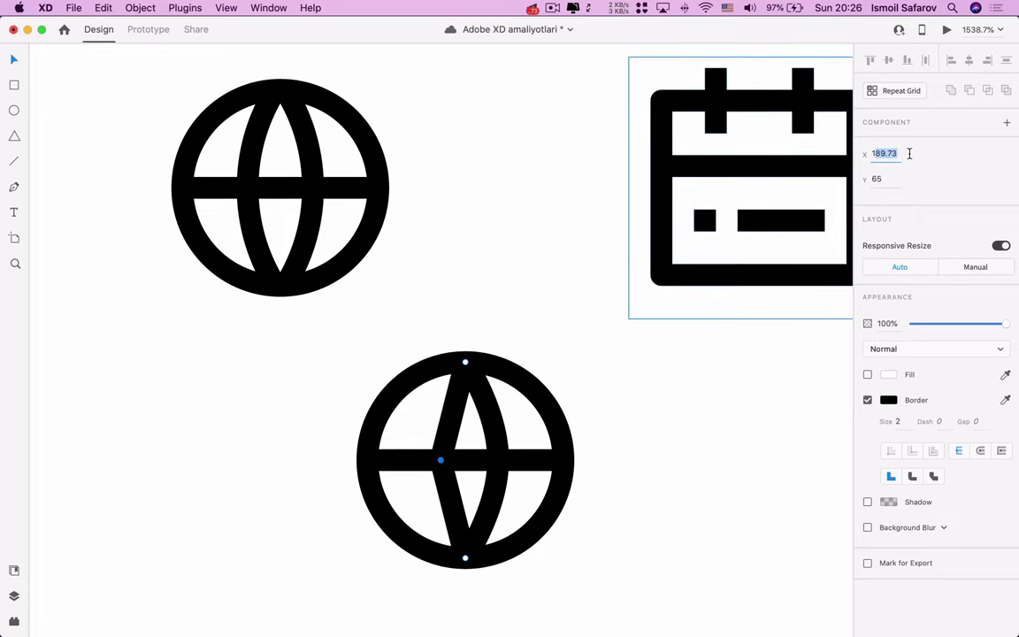
pyautogui.write('18')
pyautogui.press('Return')
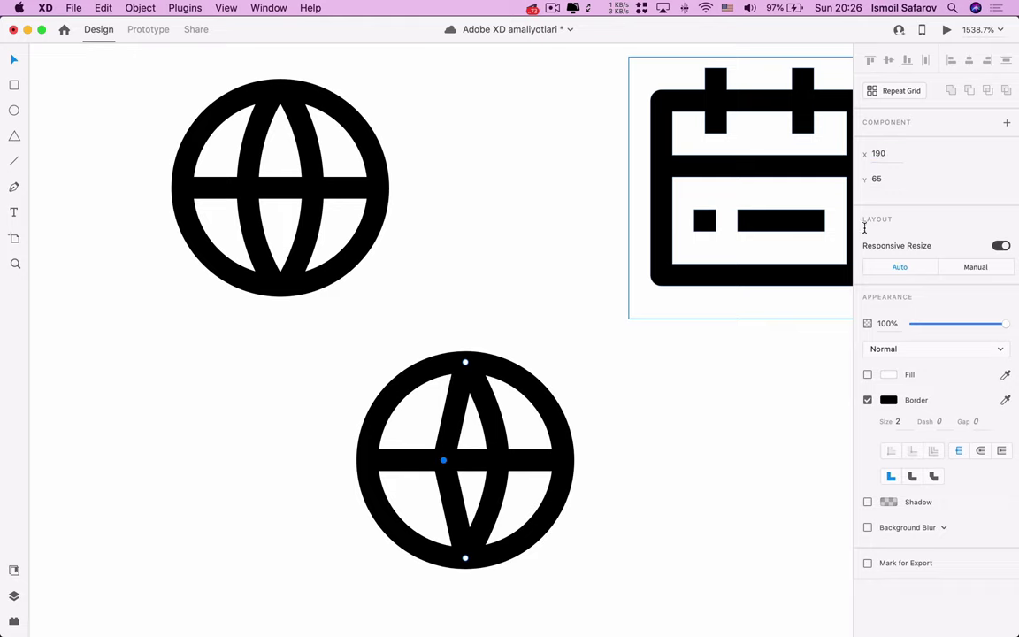
# Make the left meridian's middle point smooth and set its X to 189.
pyautogui.doubleClick(444, 462)
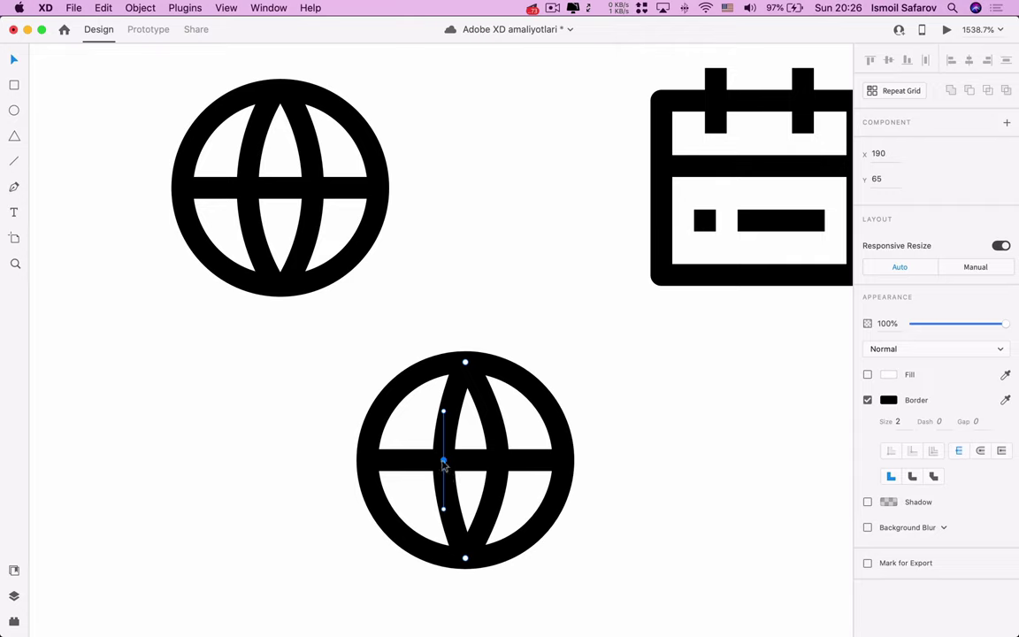
pyautogui.moveTo(444, 461); pyautogui.dragTo(433, 462)
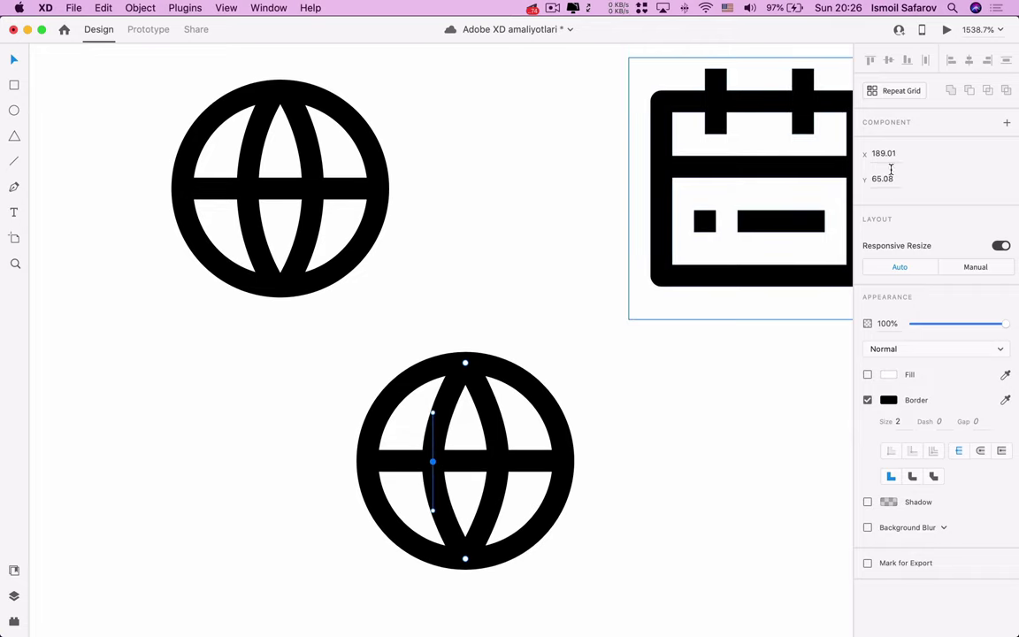
pyautogui.moveTo(873, 154); pyautogui.dragTo(912, 155)
pyautogui.write('190')
pyautogui.press('Return')
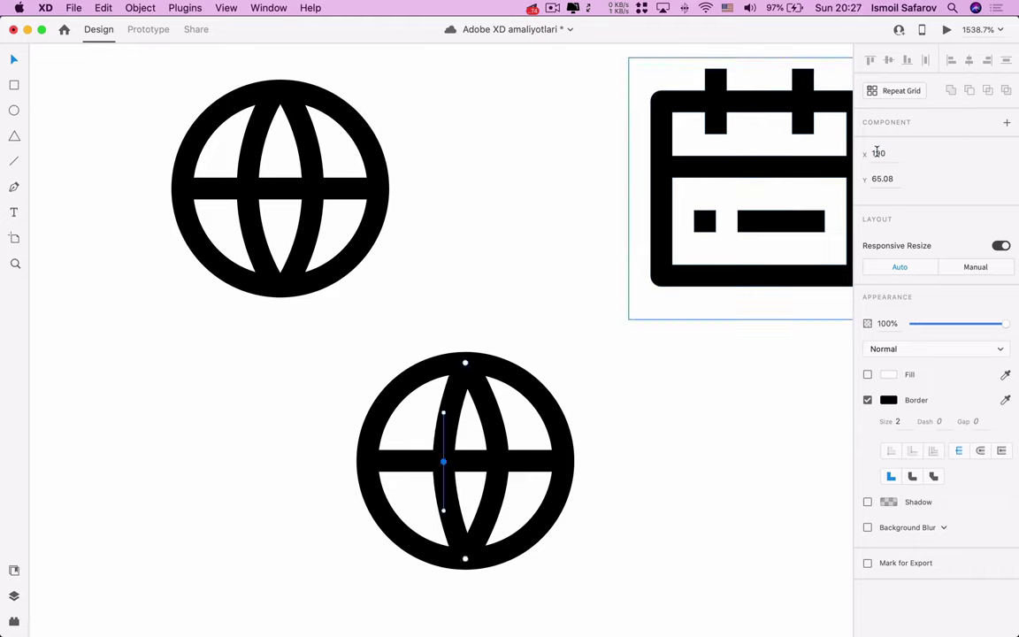
pyautogui.moveTo(877, 152); pyautogui.dragTo(895, 152)
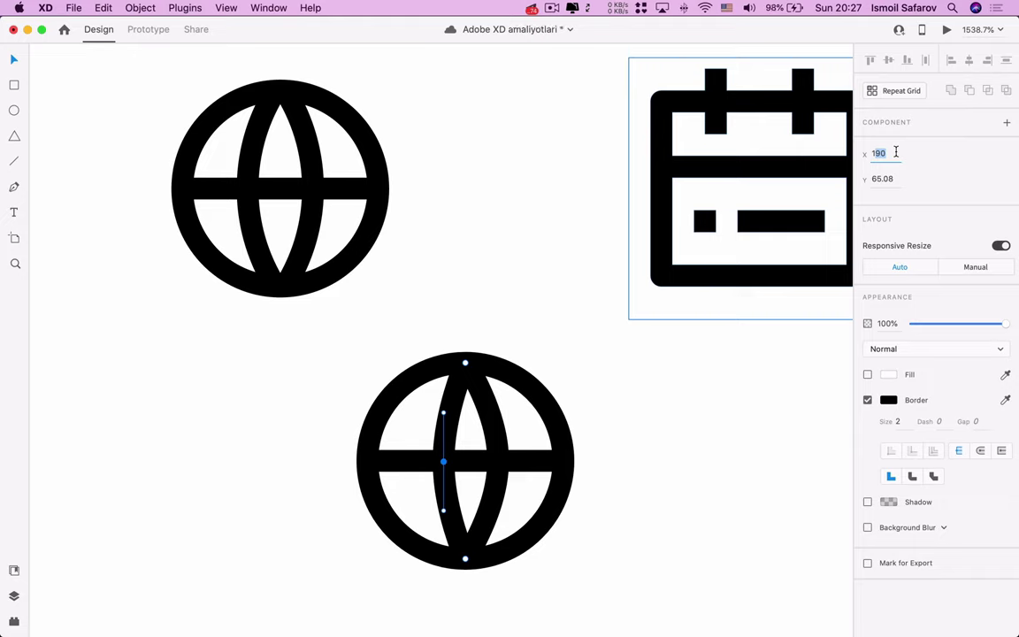
pyautogui.write('18')
pyautogui.press('Return')
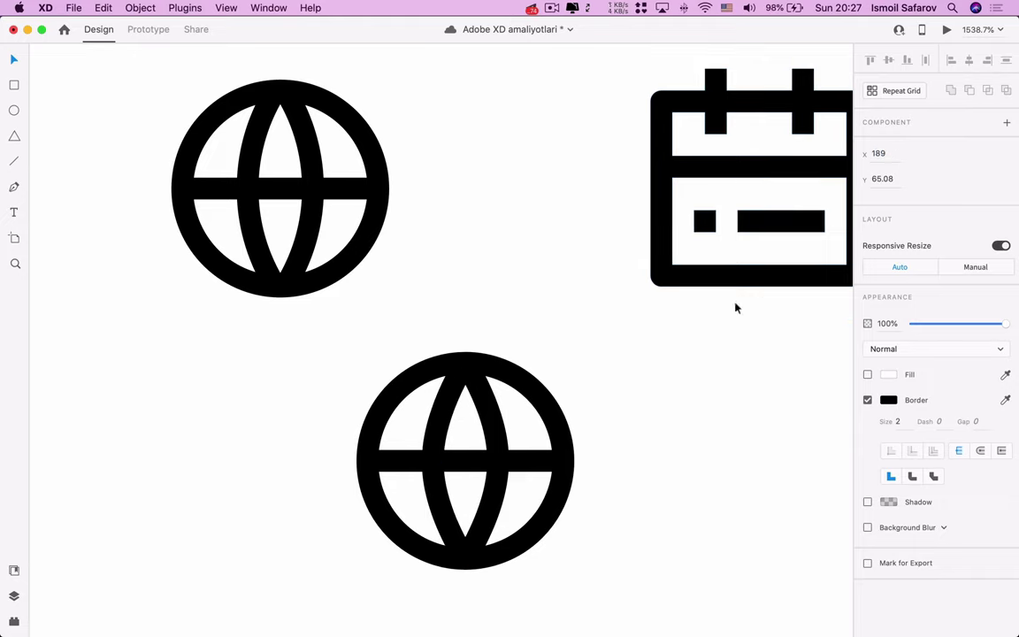
# Set the left meridian point's Y to 65, then clear the selection.
pyautogui.click(881, 179)
pyautogui.write('65')
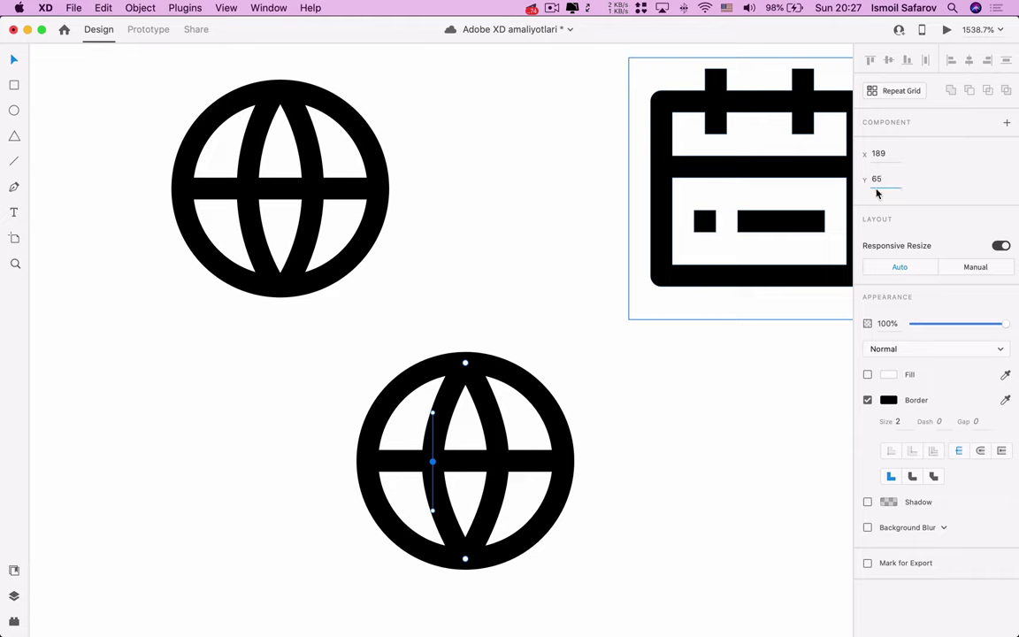
pyautogui.press('Return')
pyautogui.doubleClick(432, 461)
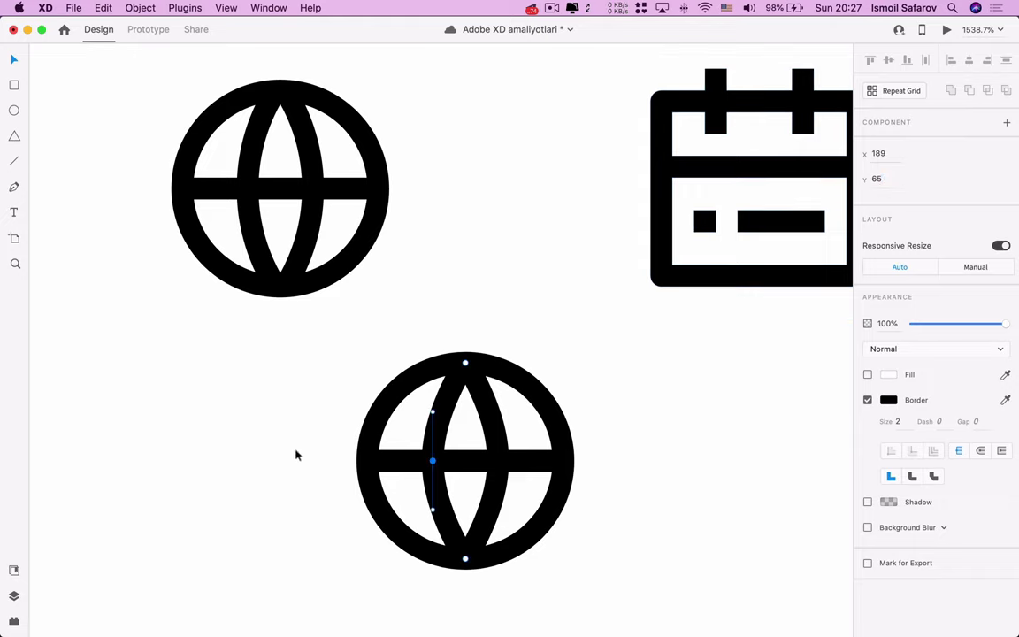
pyautogui.click(329, 456)
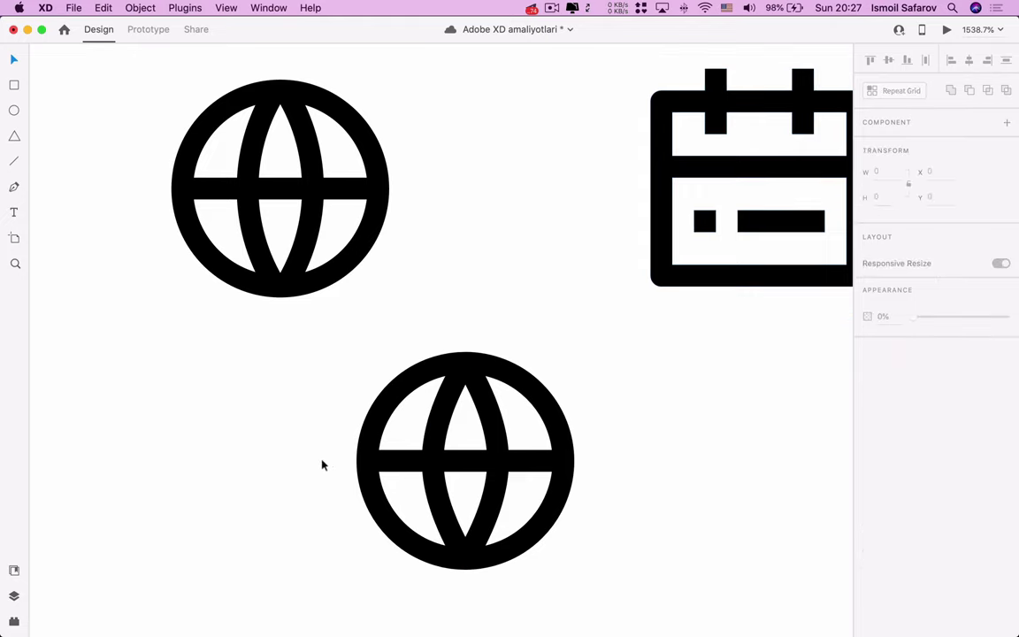
# Group the lower globe's shapes after undoing an accidental merge, and move it to X 166.
pyautogui.scroll(-3, 408, 576)
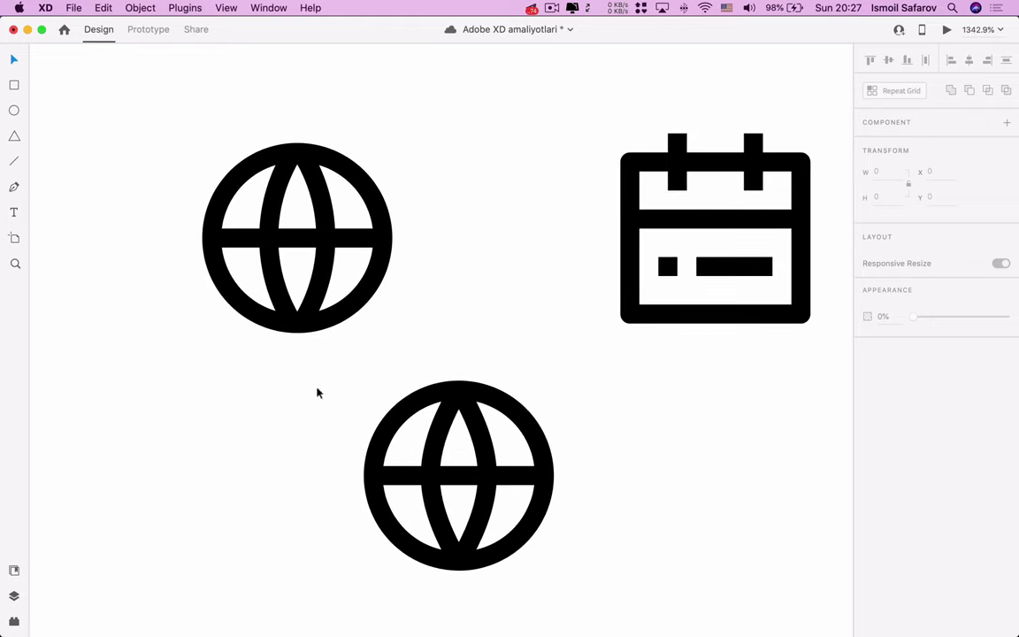
pyautogui.moveTo(316, 391); pyautogui.dragTo(571, 589)
pyautogui.scroll(3, 570, 589)
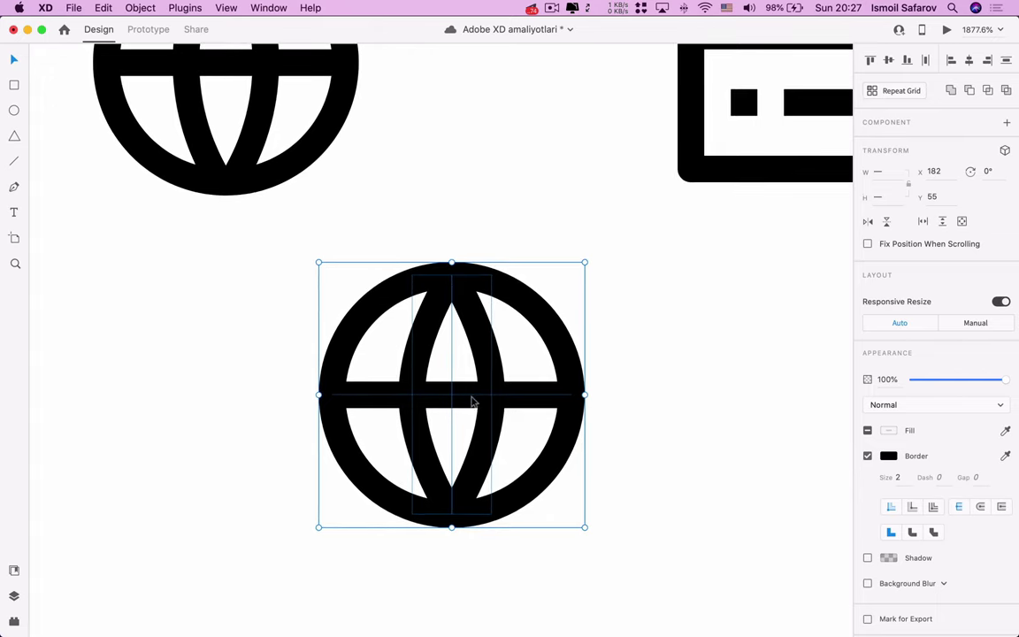
pyautogui.scroll(-5, 455, 392)
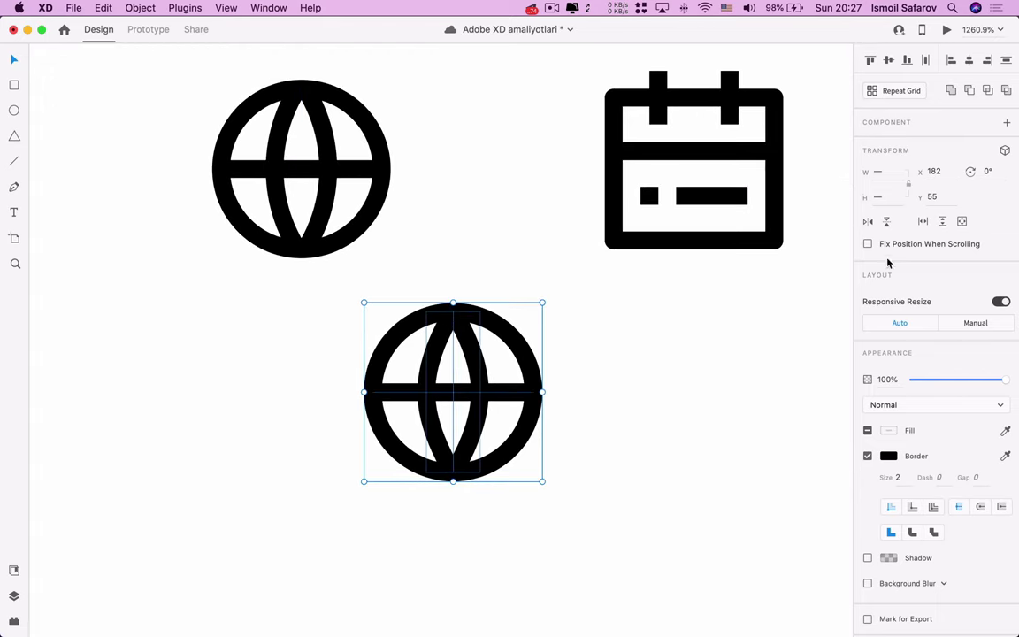
pyautogui.click(951, 91)
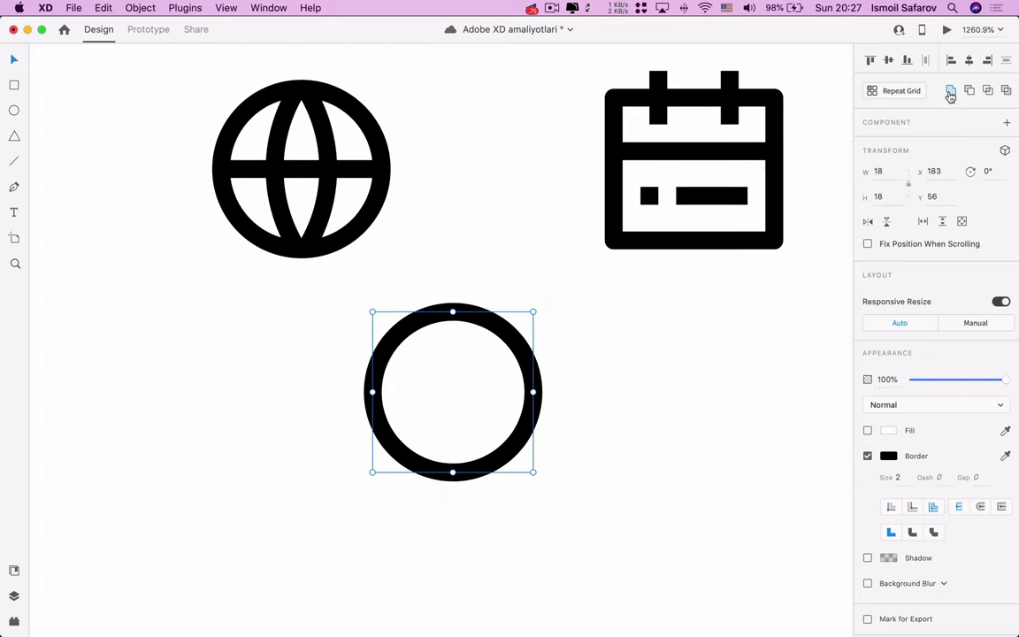
pyautogui.hotkey('ctrl', 'z')
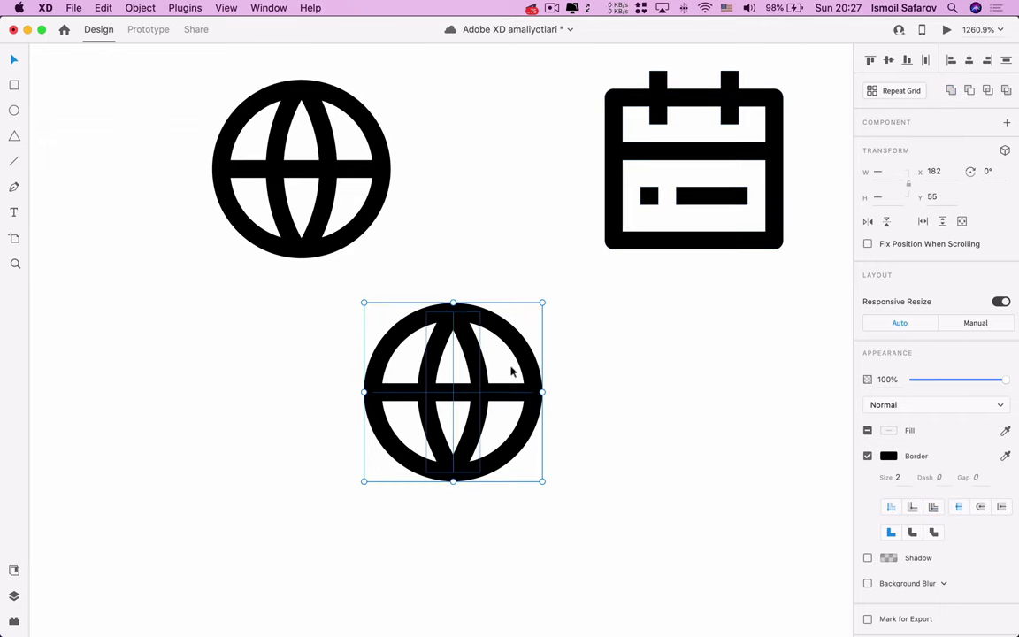
pyautogui.hotkey('ctrl', 'g')
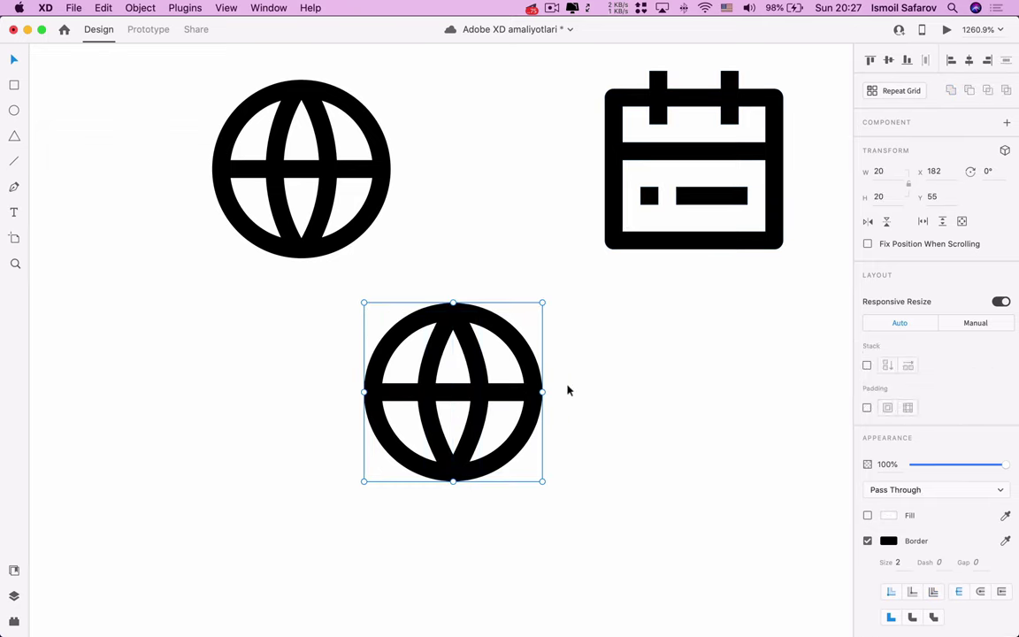
pyautogui.moveTo(433, 326); pyautogui.dragTo(324, 361)
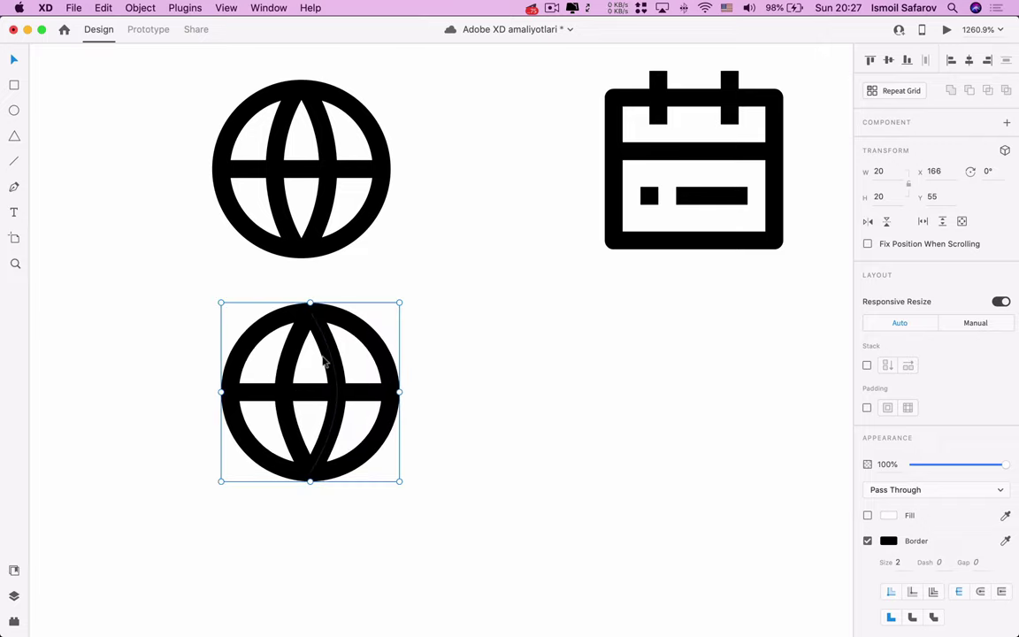
pyautogui.click(469, 469)
pyautogui.scroll(2, 469, 468)
# Draw a 20×18 rectangle to the right of the calendar icon.
pyautogui.hscroll(3, 469, 469)
pyautogui.scroll(1, 469, 469)
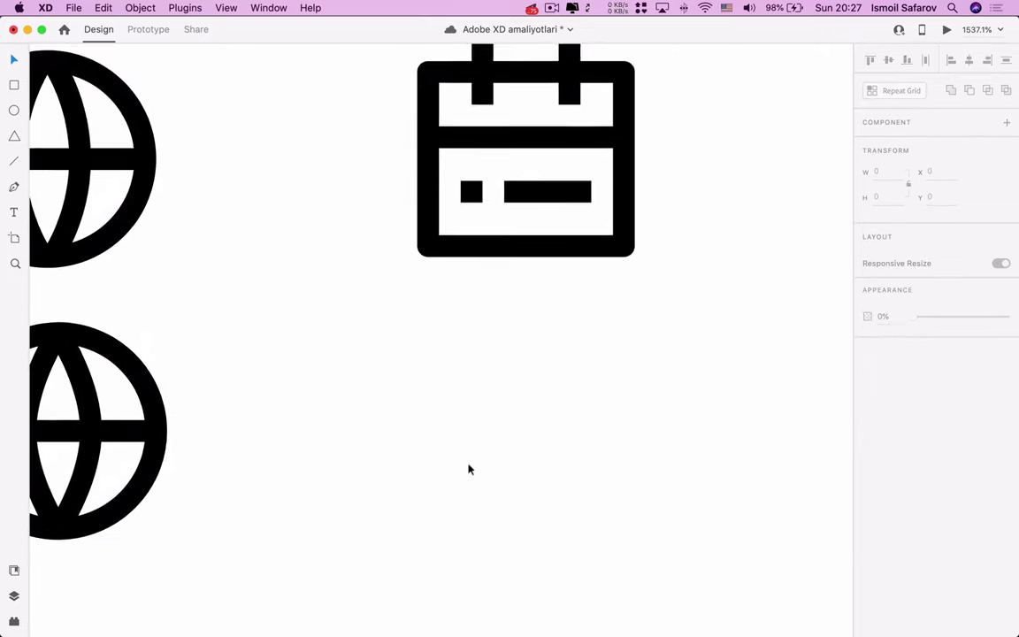
pyautogui.scroll(-2, 469, 469)
pyautogui.hscroll(2, 469, 469)
pyautogui.scroll(1, 469, 469)
pyautogui.scroll(1, 538, 427)
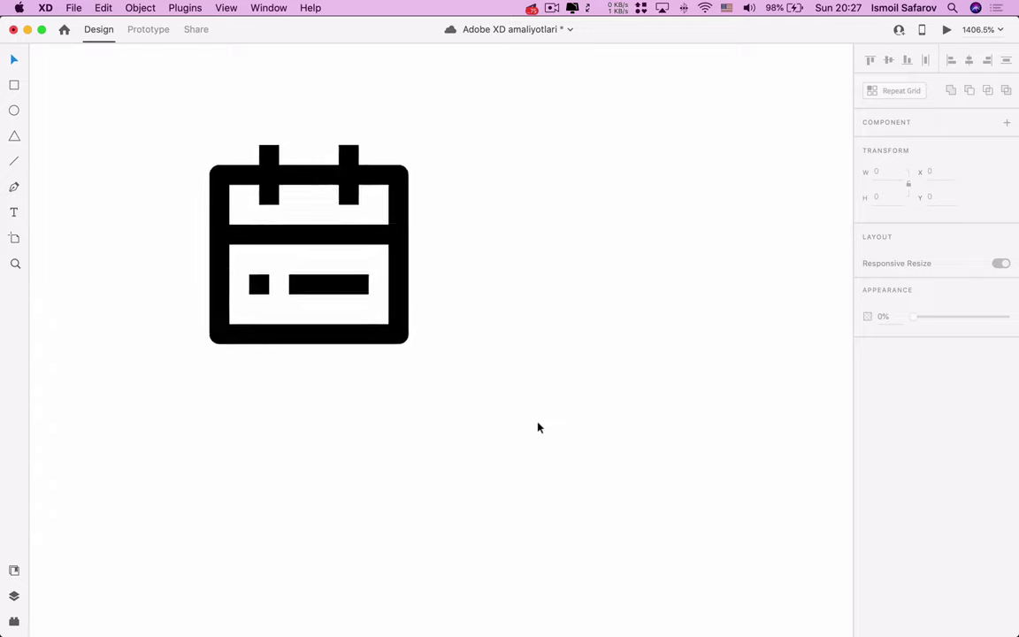
pyautogui.scroll(2, 538, 427)
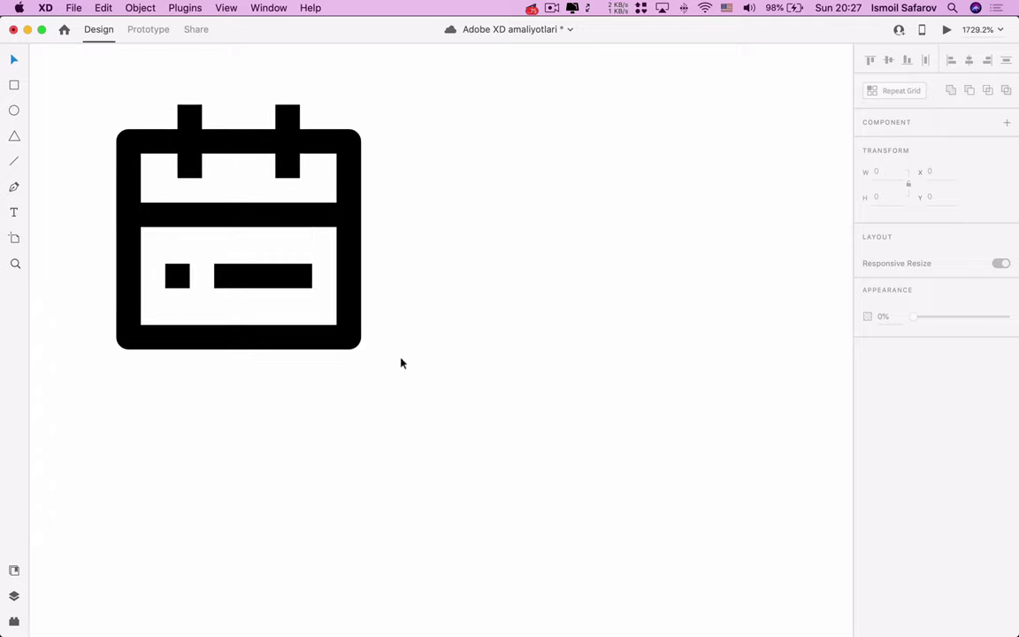
pyautogui.click(16, 84)
pyautogui.moveTo(476, 149); pyautogui.dragTo(736, 387)
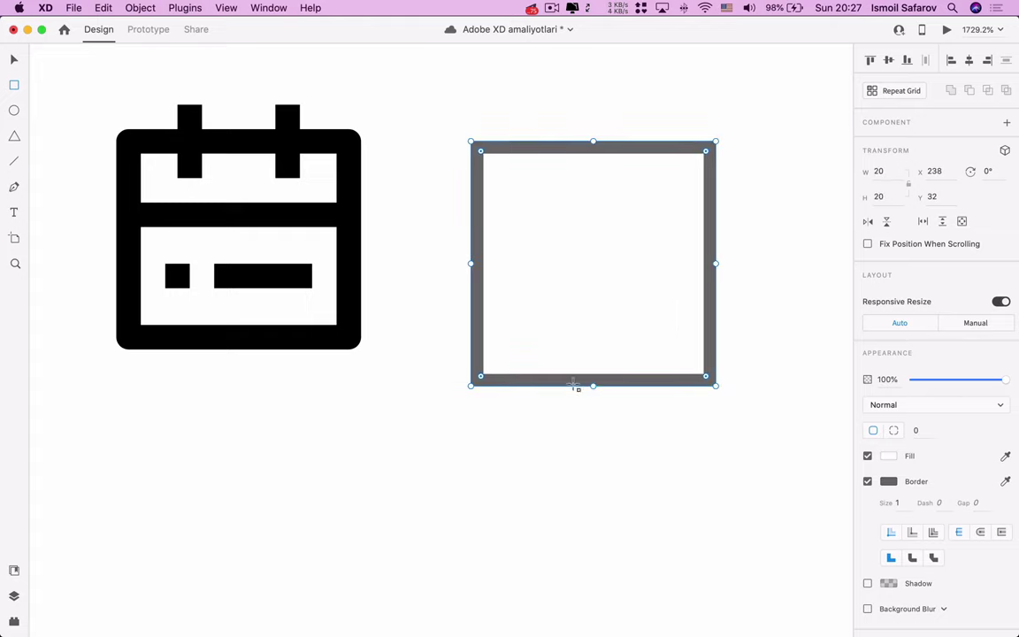
pyautogui.moveTo(592, 385); pyautogui.dragTo(594, 363)
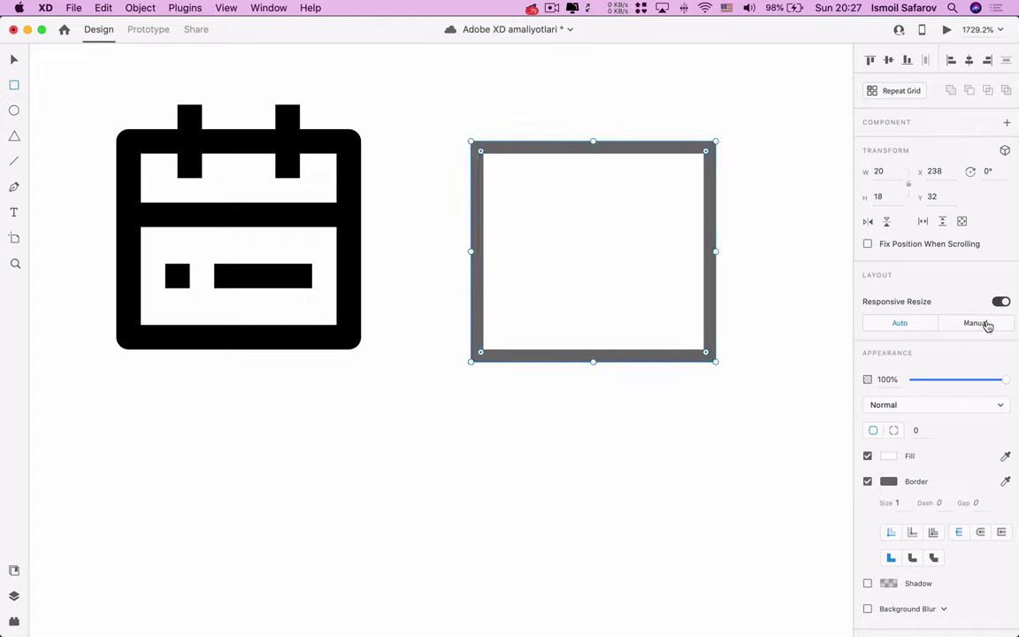
# Give the rectangle a 2-px black border and corner radius 1, placed at X 236, Y 31.
pyautogui.click(899, 501)
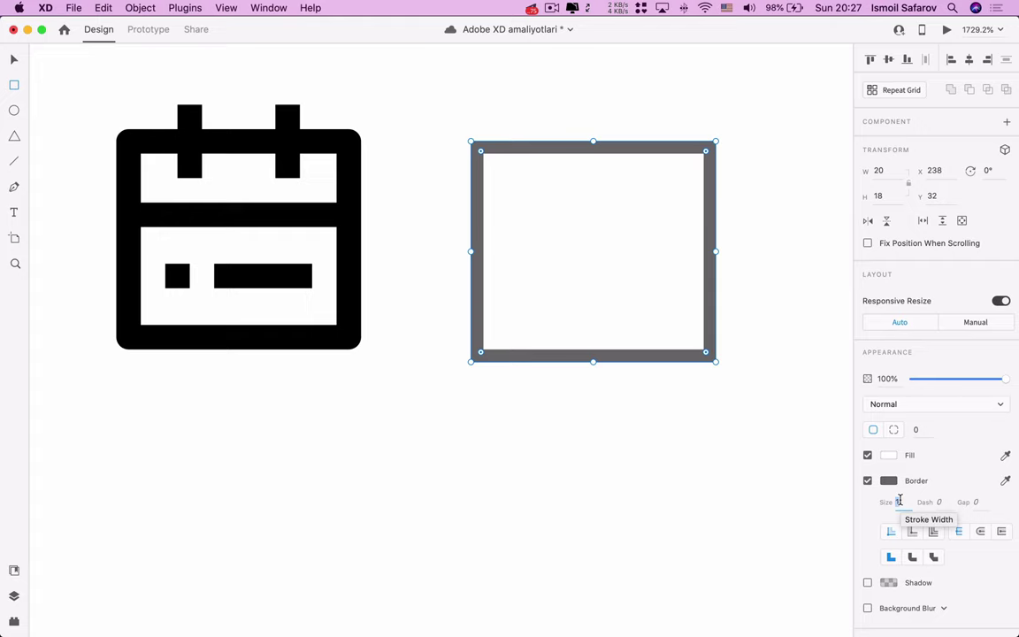
pyautogui.write('2')
pyautogui.click(888, 481)
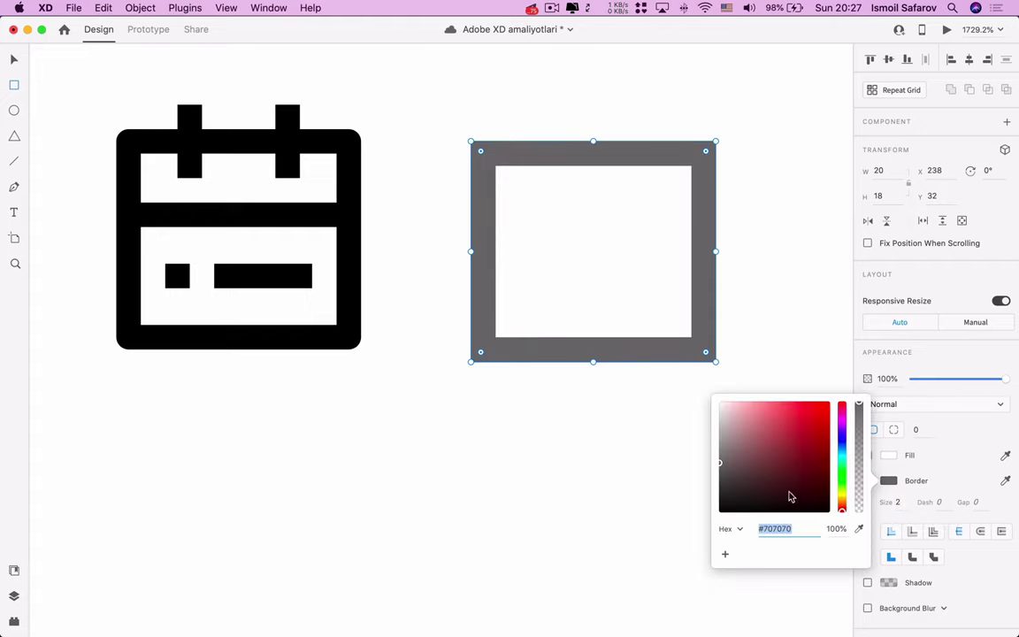
pyautogui.moveTo(790, 497); pyautogui.dragTo(696, 543)
pyautogui.click(920, 431)
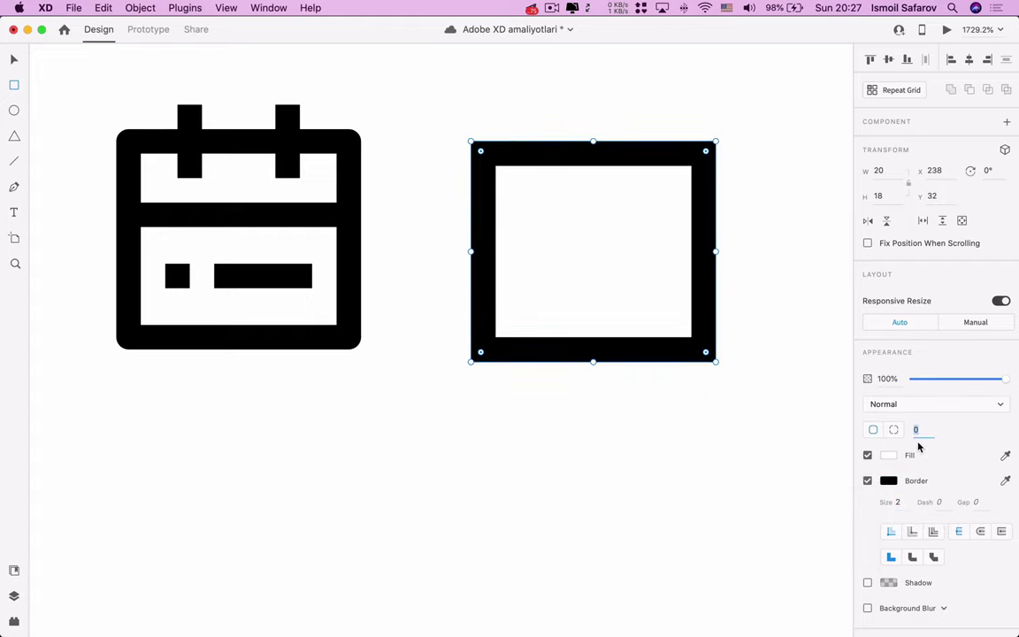
pyautogui.write('1')
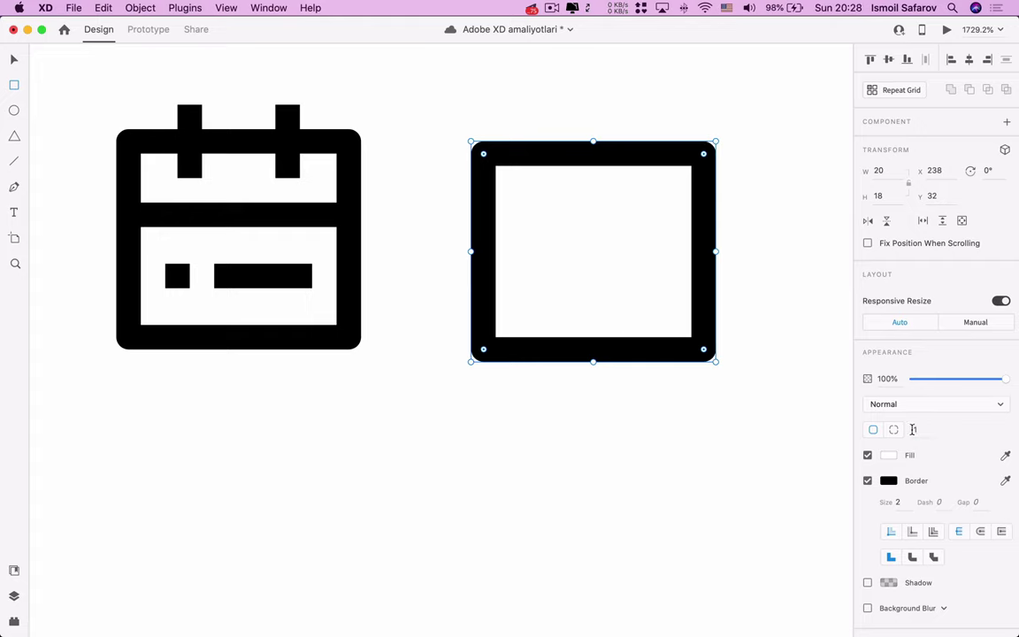
pyautogui.click(431, 219)
pyautogui.moveTo(512, 163); pyautogui.dragTo(491, 150)
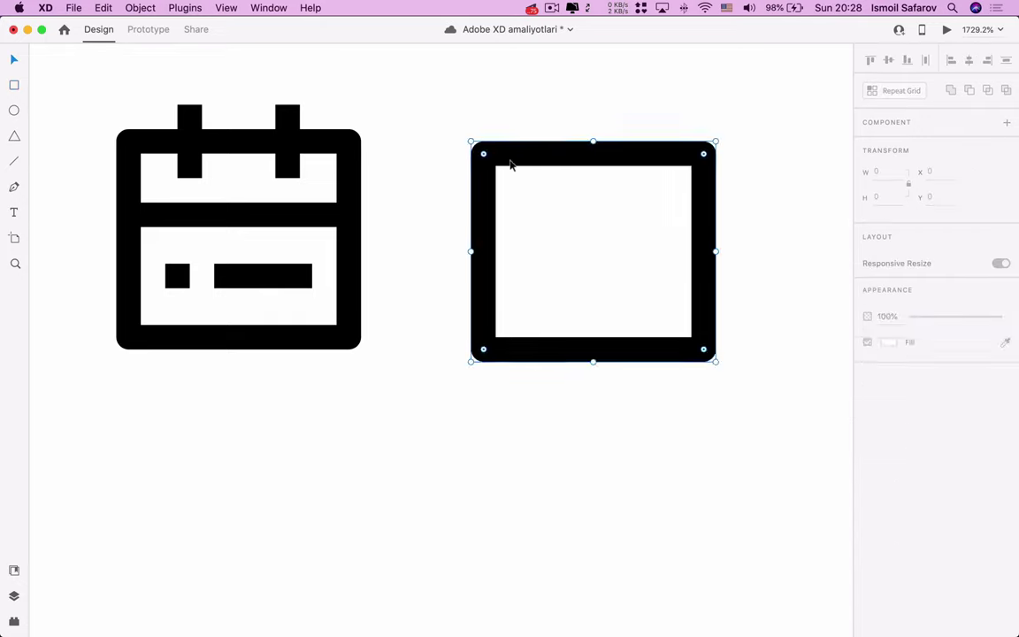
pyautogui.click(468, 438)
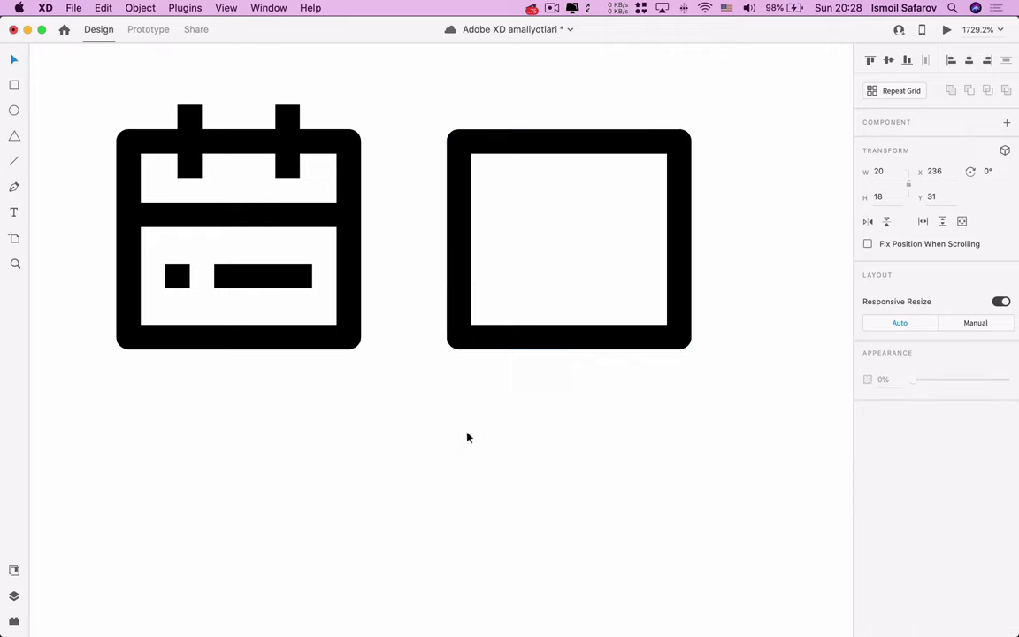
# Draw a horizontal line across the right rectangle with a 2-px black stroke.
pyautogui.click(12, 163)
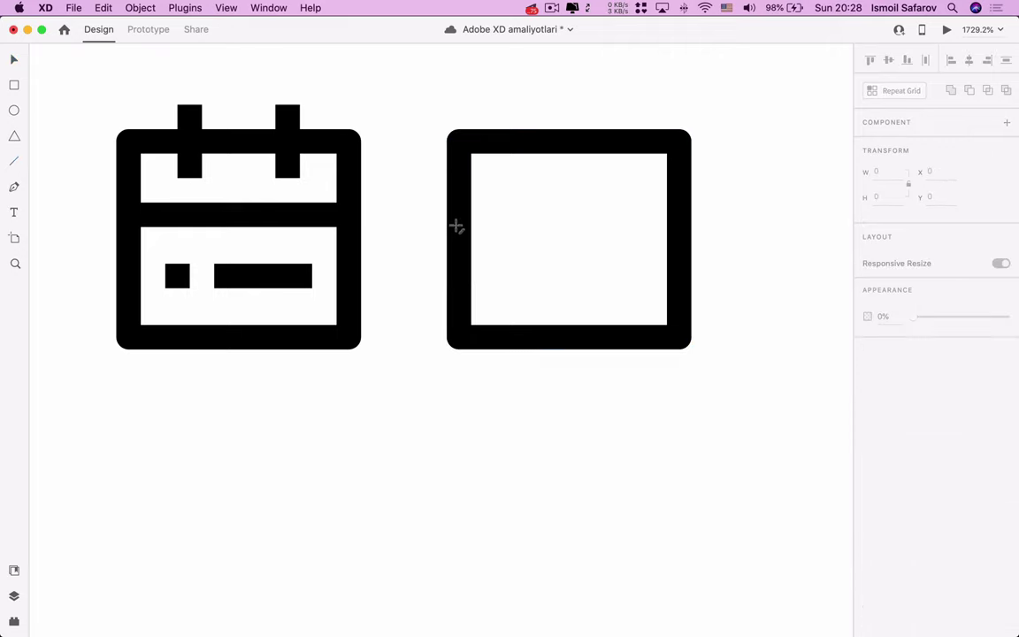
pyautogui.moveTo(453, 220); pyautogui.dragTo(674, 220)
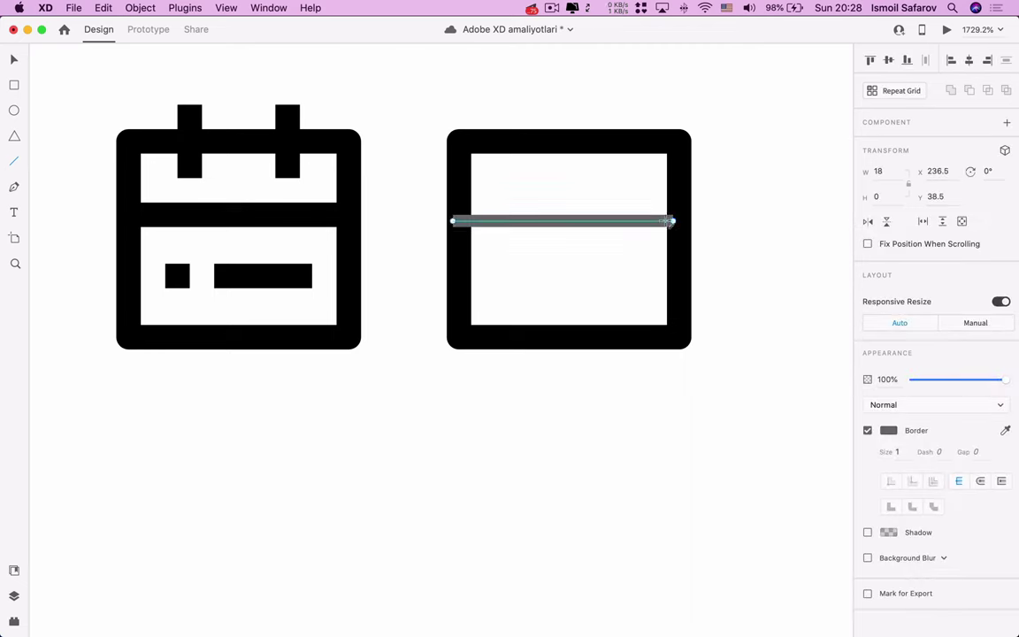
pyautogui.click(900, 451)
pyautogui.write('2')
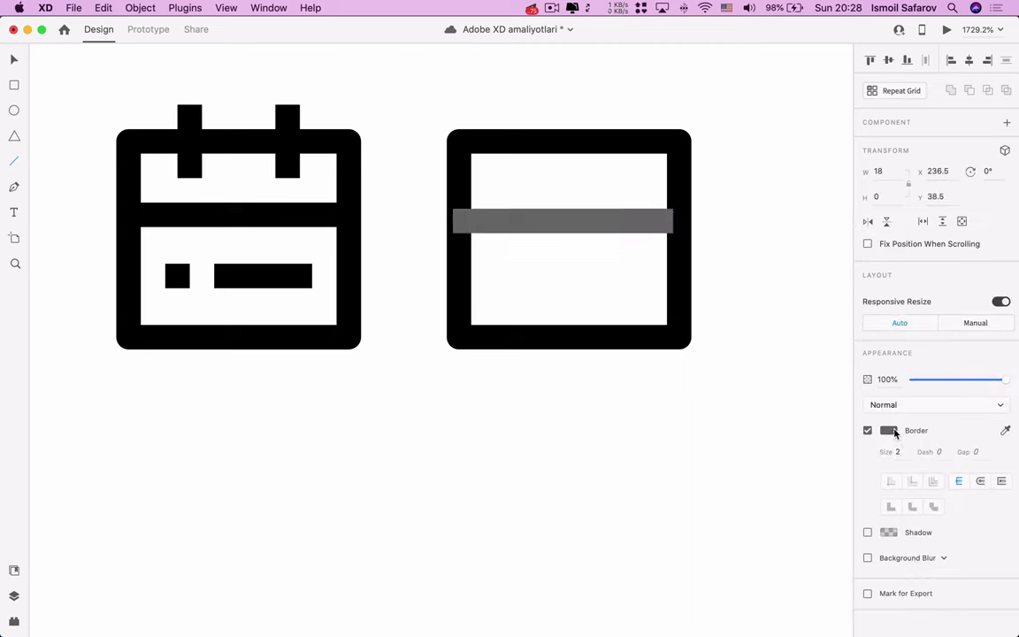
pyautogui.click(889, 431)
pyautogui.moveTo(721, 455); pyautogui.dragTo(705, 469)
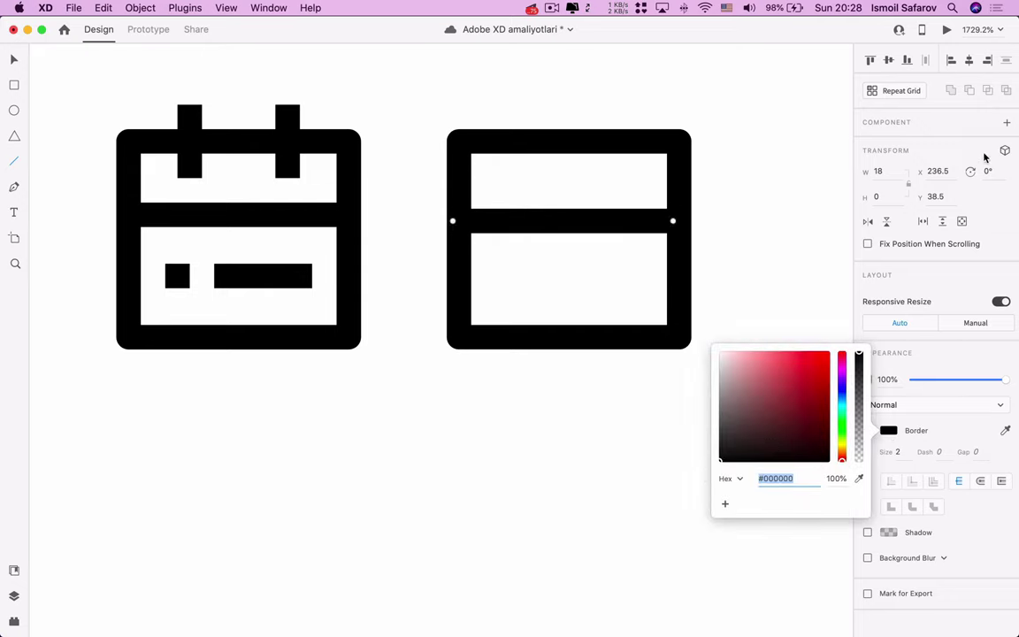
# Position the divider line at Y 38 and X 237.
pyautogui.click(947, 173)
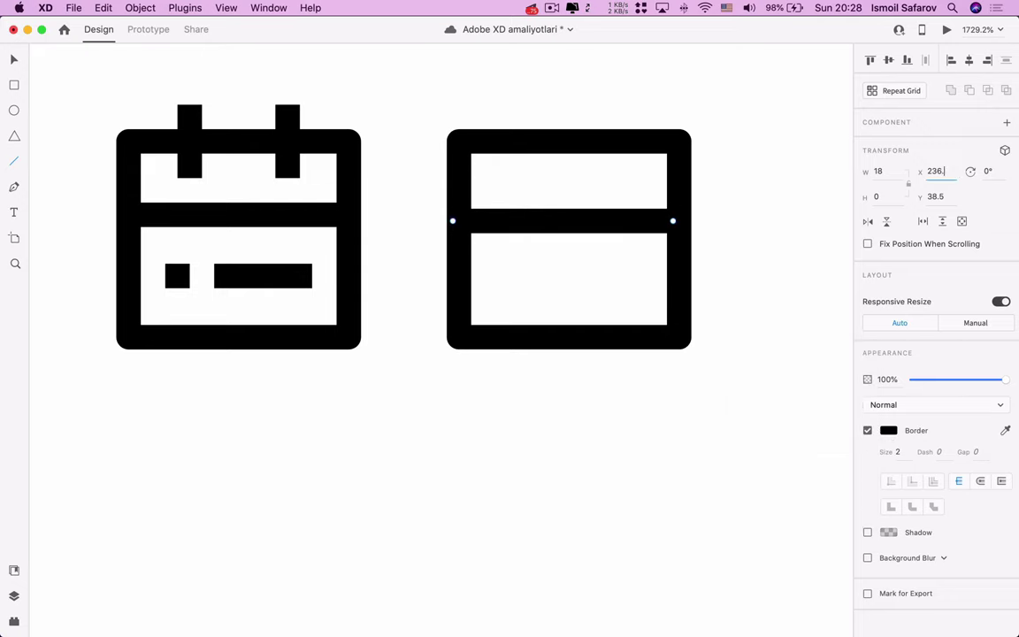
pyautogui.press('BackSpace')
pyautogui.press('Tab')
pyautogui.write('38')
pyautogui.press('Return')
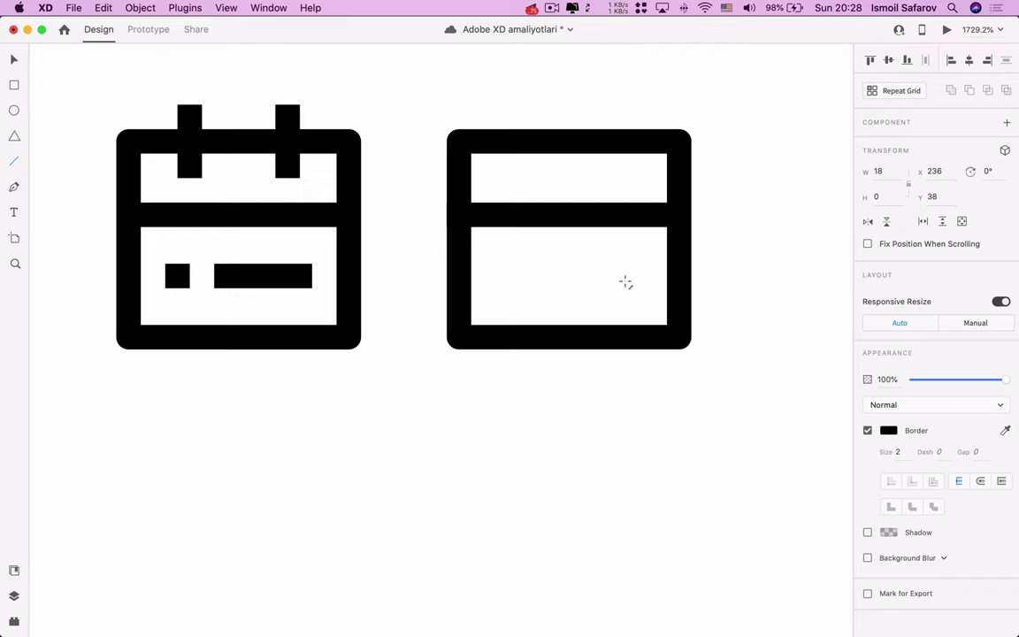
pyautogui.press('Right')
# Draw a short vertical post at the frame's top, positioned at X 241, Y 29.
pyautogui.click(14, 161)
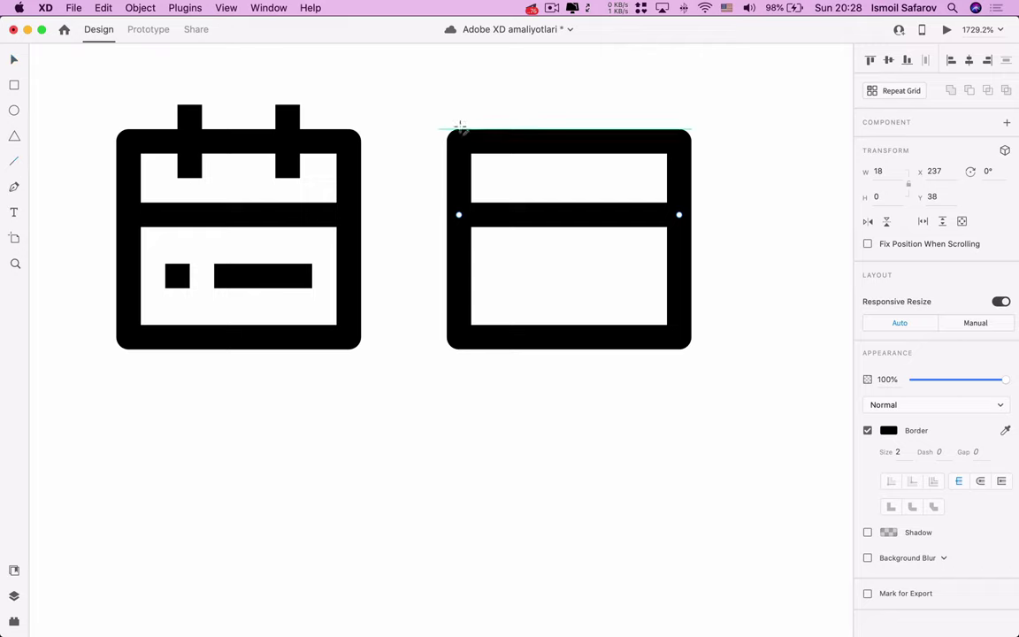
pyautogui.moveTo(513, 111); pyautogui.dragTo(521, 181)
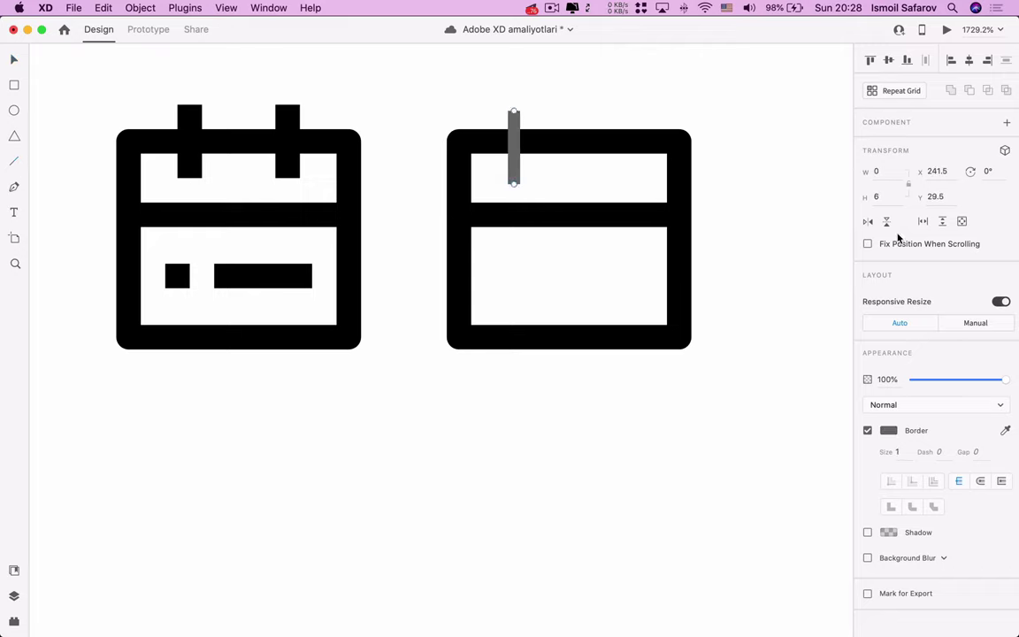
pyautogui.moveTo(939, 173); pyautogui.dragTo(971, 174)
pyautogui.press('BackSpace')
pyautogui.press('Return')
pyautogui.click(962, 196)
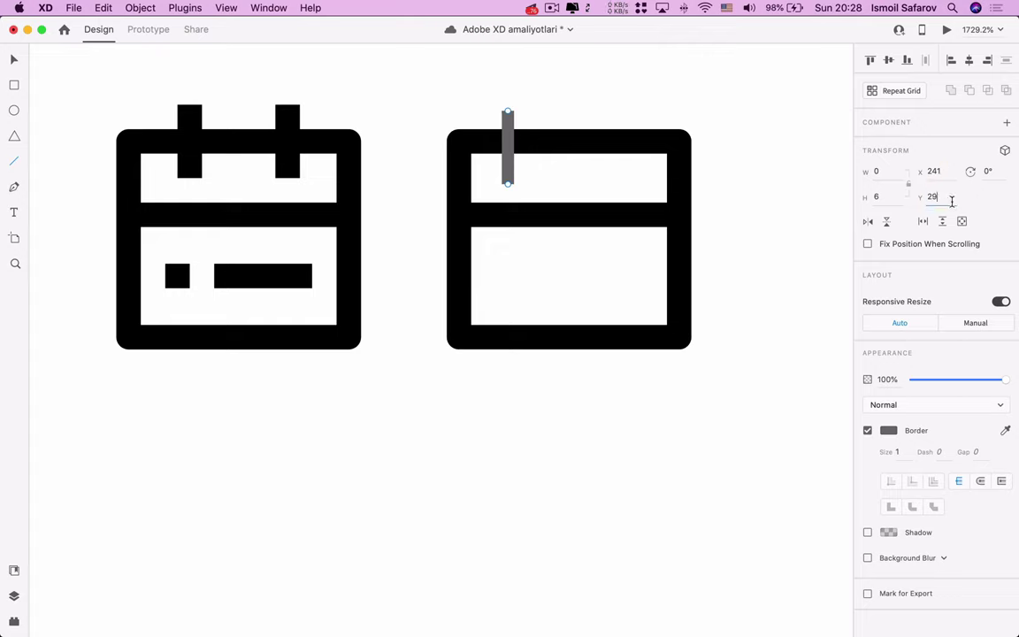
pyautogui.press('Return')
# Give the post a 2-px black stroke and nudge it right to X 242.
pyautogui.click(898, 451)
pyautogui.write('2')
pyautogui.press('Return')
pyautogui.click(888, 430)
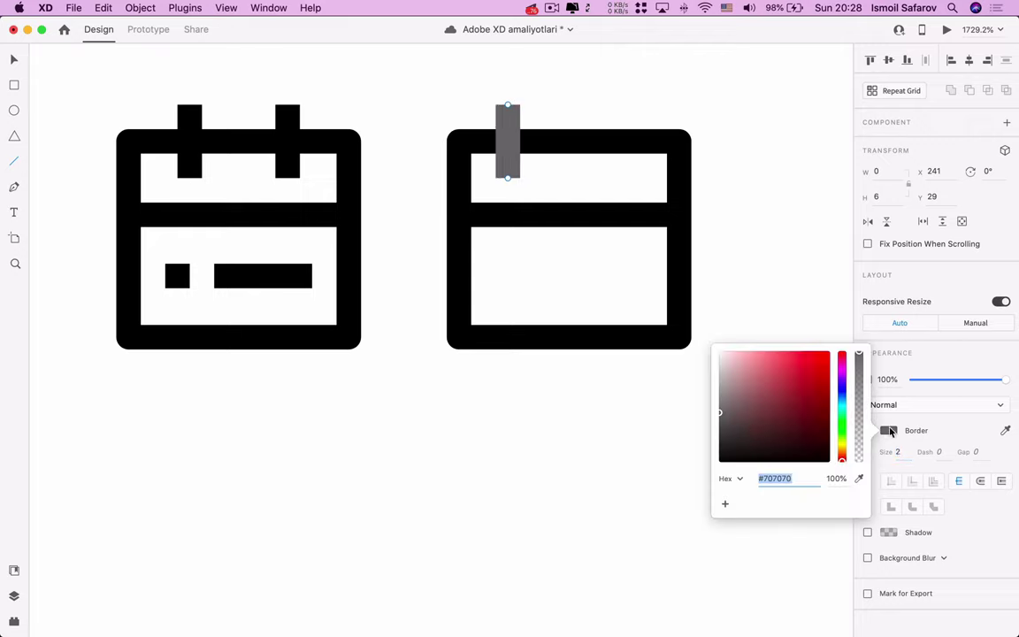
pyautogui.moveTo(753, 425); pyautogui.dragTo(683, 501)
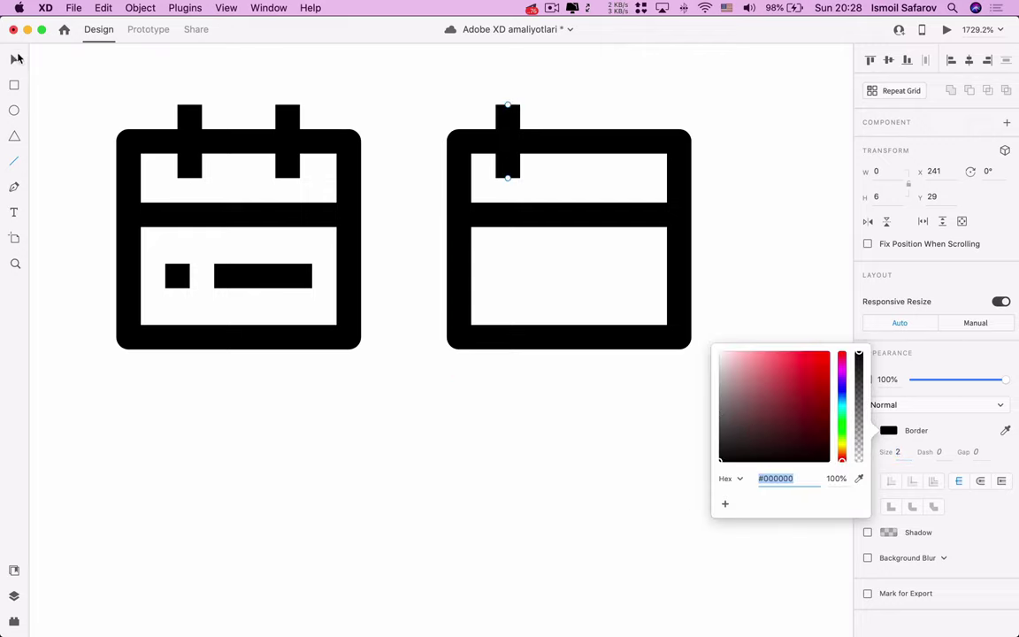
pyautogui.click(14, 59)
pyautogui.press('Right')
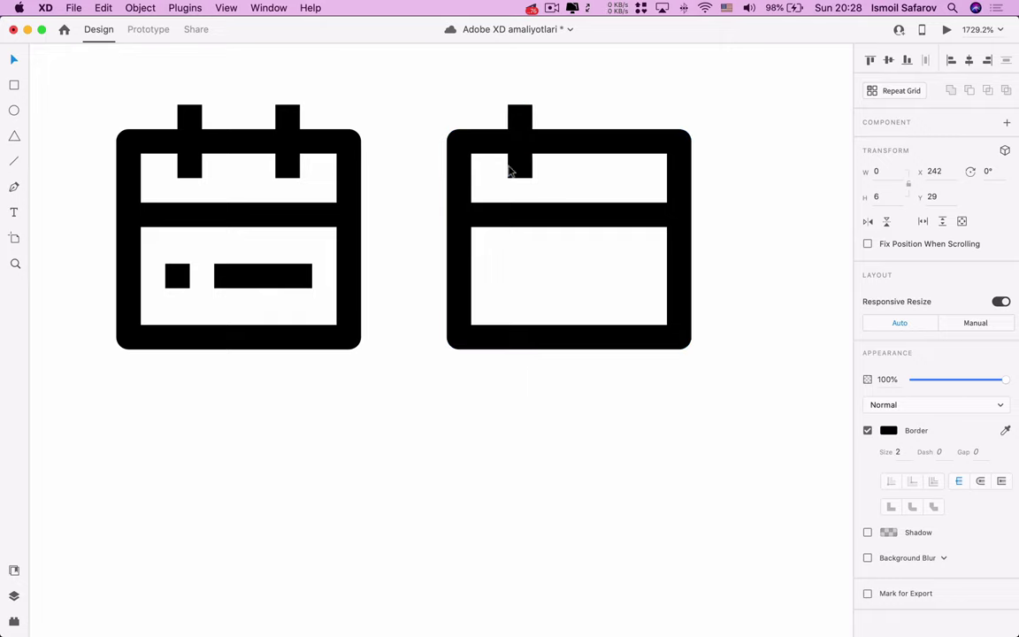
# Duplicate the post to X 250 to form the second calendar ring.
pyautogui.press('alt')
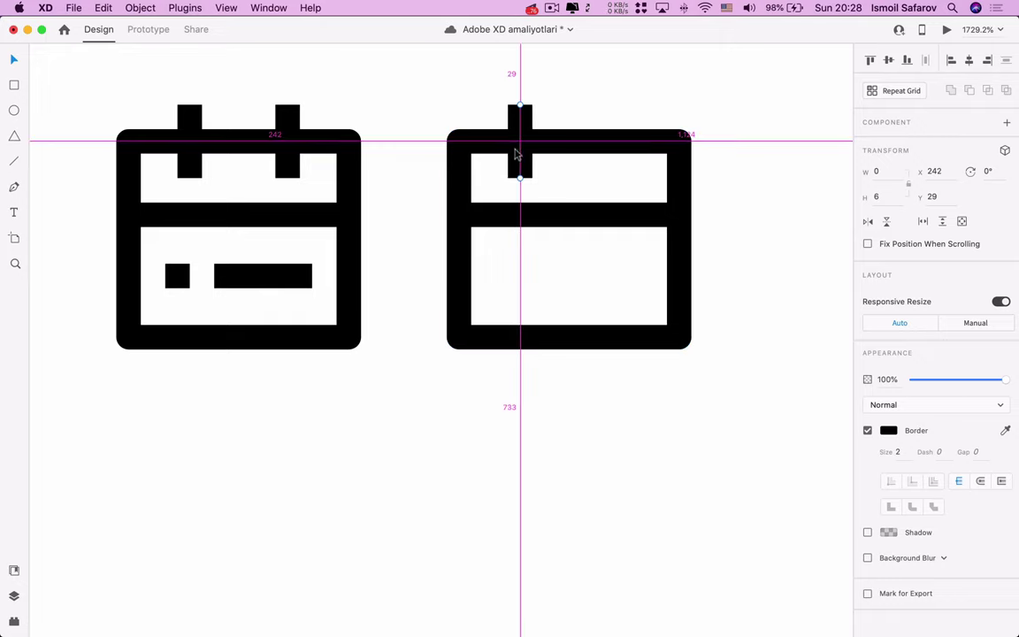
pyautogui.moveTo(512, 167); pyautogui.dragTo(617, 152)
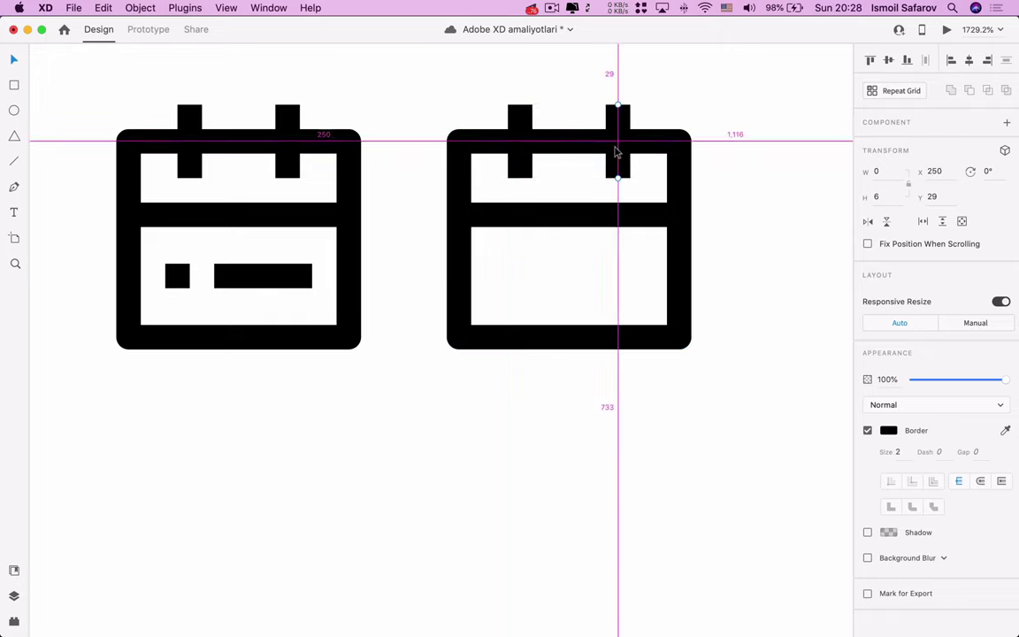
pyautogui.click(719, 198)
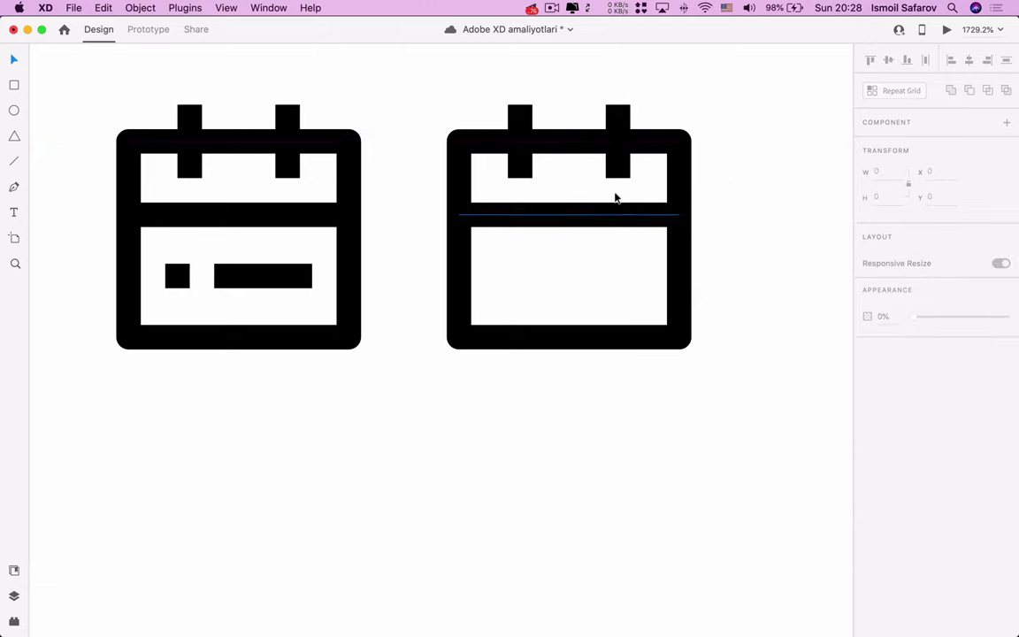
# Duplicate the middle divider down to Y 43, shortening it into a 2-wide dash and 8-wide bar.
pyautogui.click(581, 215)
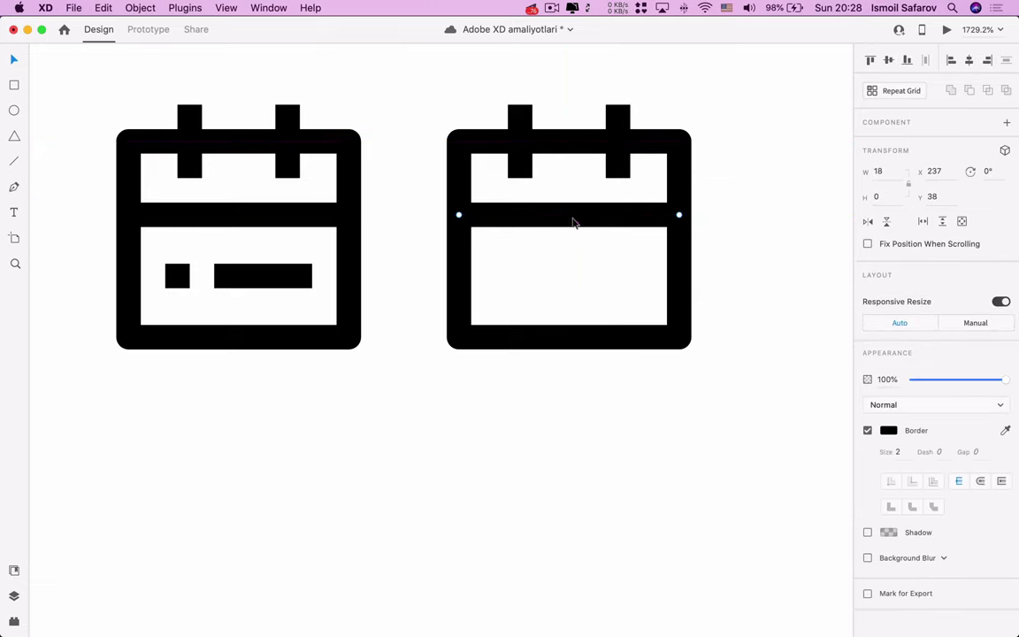
pyautogui.moveTo(560, 229); pyautogui.dragTo(563, 277)
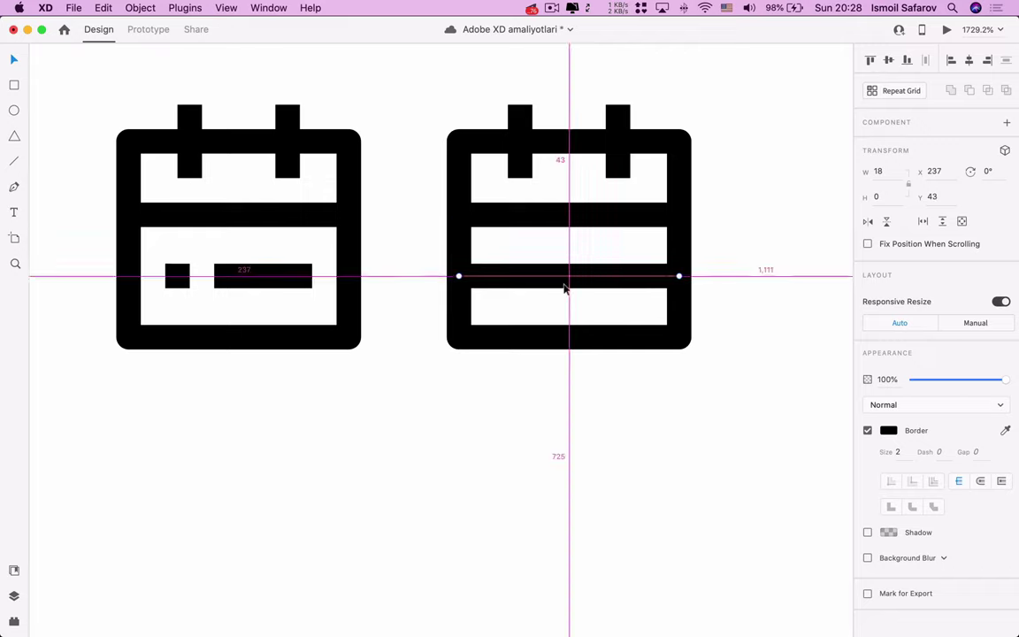
pyautogui.moveTo(563, 279); pyautogui.dragTo(567, 289)
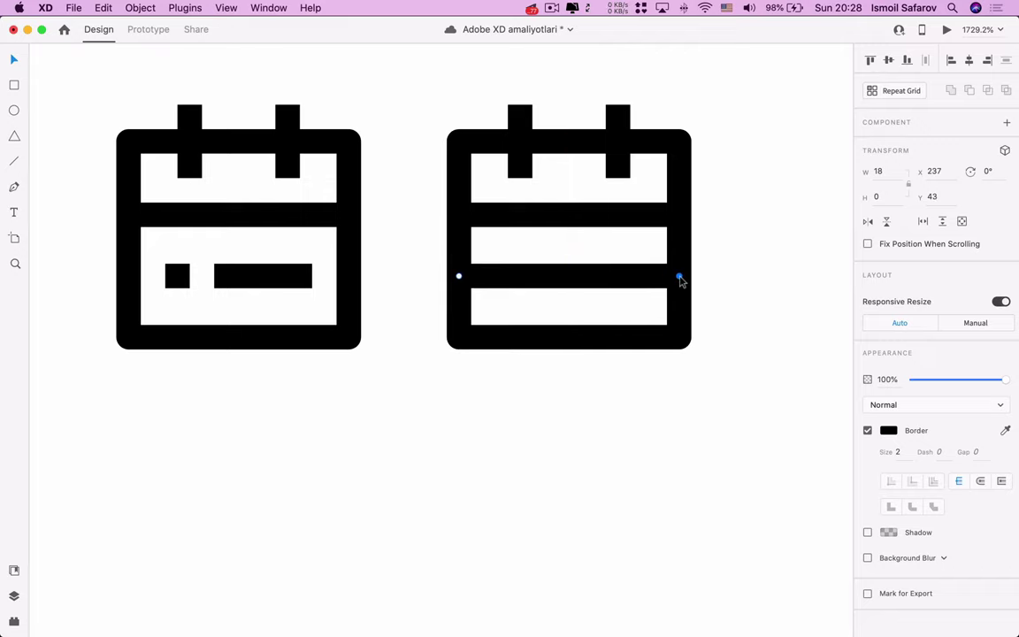
pyautogui.moveTo(679, 277); pyautogui.dragTo(642, 280)
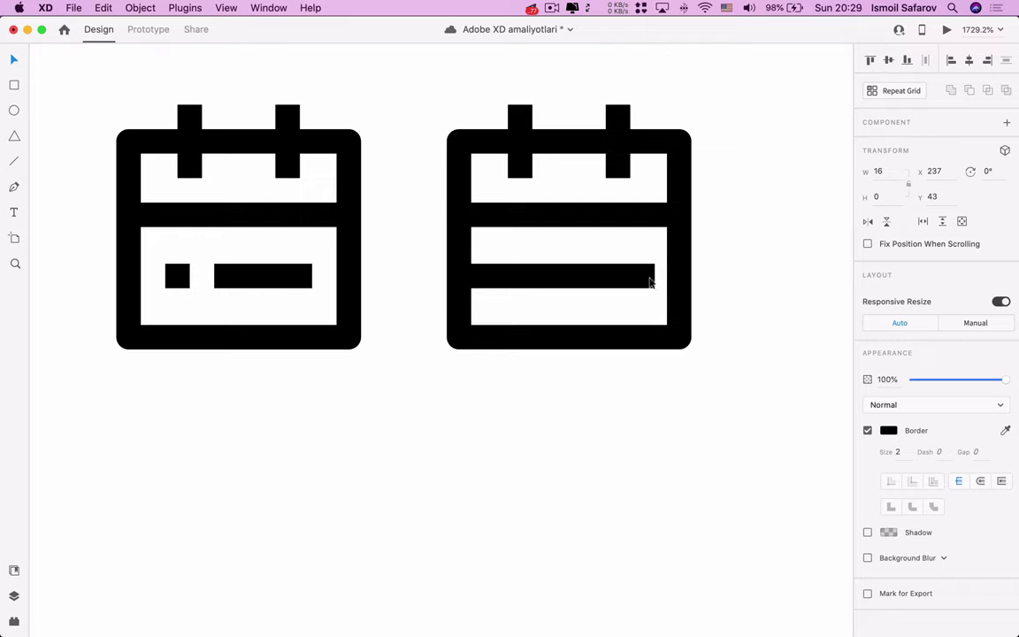
pyautogui.moveTo(451, 280)
pyautogui.mouseDown()
pyautogui.moveTo(544, 278)
pyautogui.moveTo(457, 279)
pyautogui.moveTo(494, 282)
pyautogui.mouseUp()
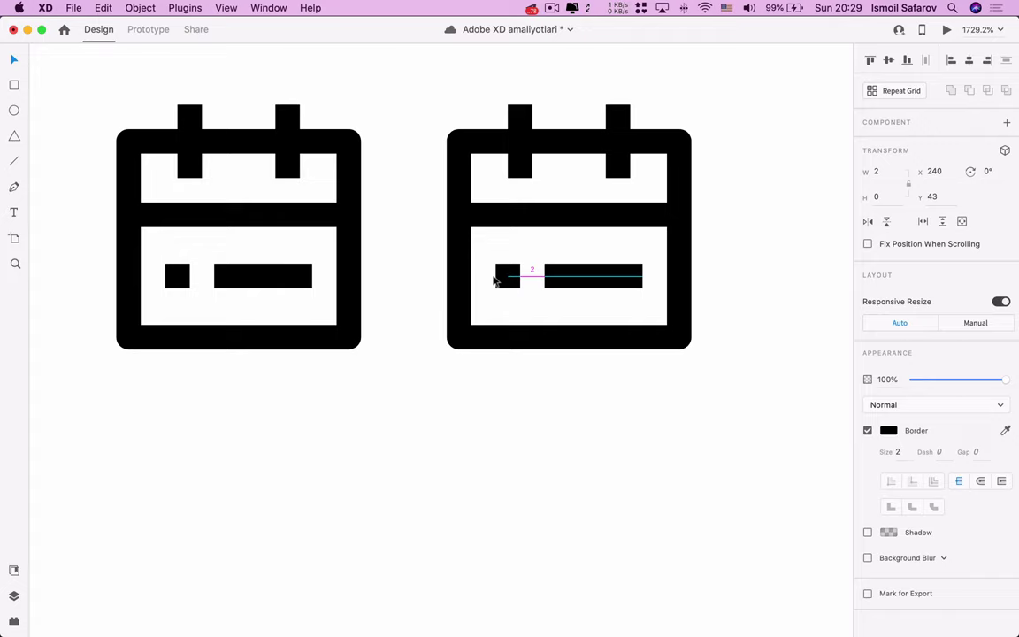
# Marquee-select all parts of the right calendar and group them into one 20×20 icon.
pyautogui.click(552, 417)
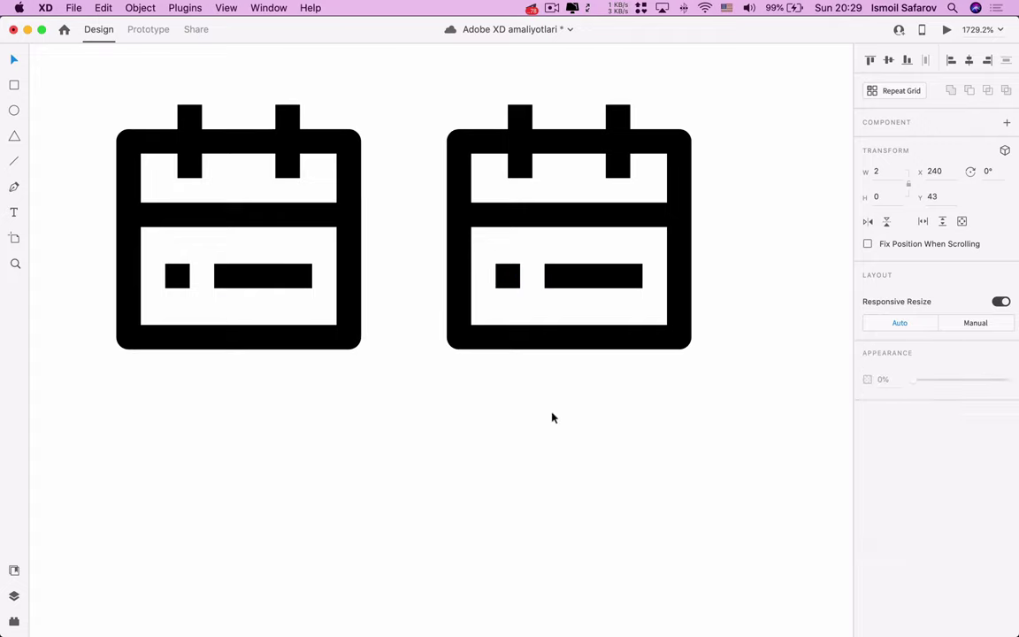
pyautogui.scroll(-1, 553, 418)
pyautogui.scroll(-2, 552, 418)
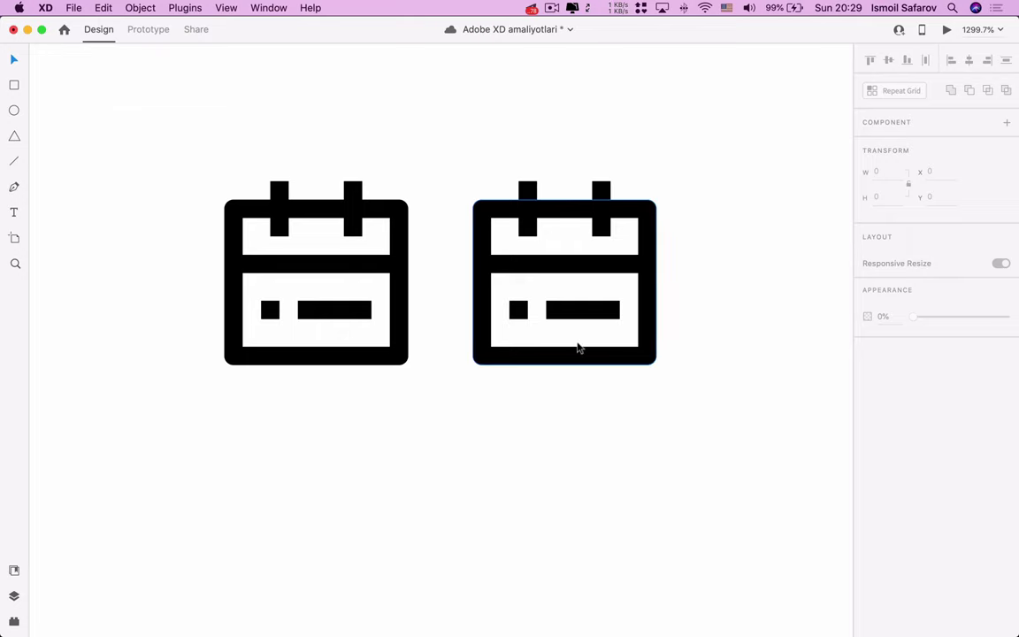
pyautogui.scroll(-2, 577, 348)
pyautogui.moveTo(667, 191); pyautogui.dragTo(444, 396)
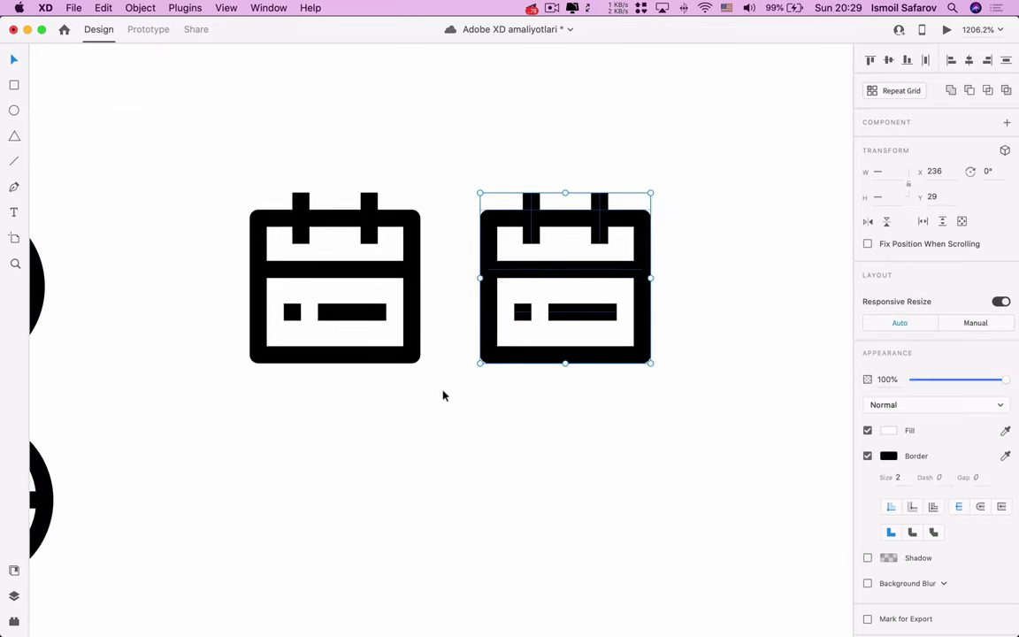
pyautogui.press('super+g')
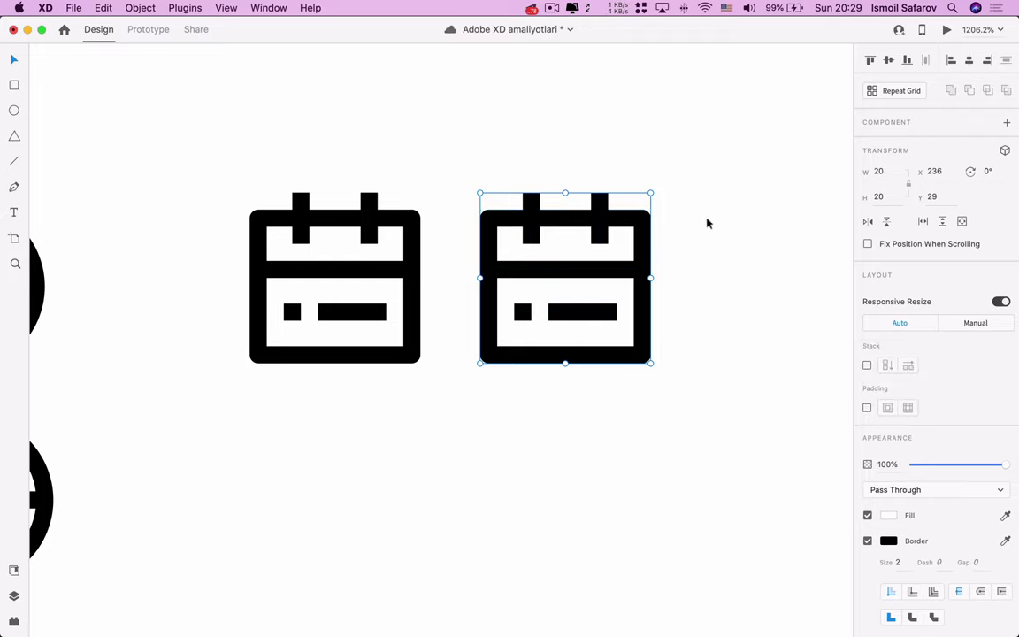
# Deselect the grouped calendar and zoom out to view the whole Amaliyot artboard.
pyautogui.click(677, 284)
pyautogui.scroll(-2, 678, 285)
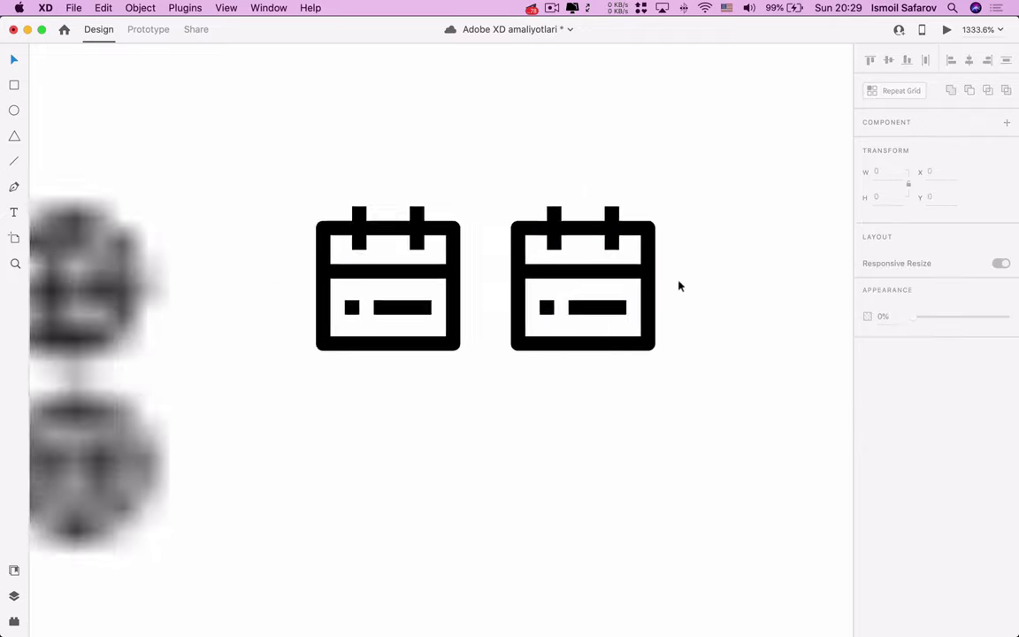
pyautogui.scroll(-1, 678, 284)
pyautogui.scroll(-2, 678, 284)
pyautogui.scroll(-1, 678, 284)
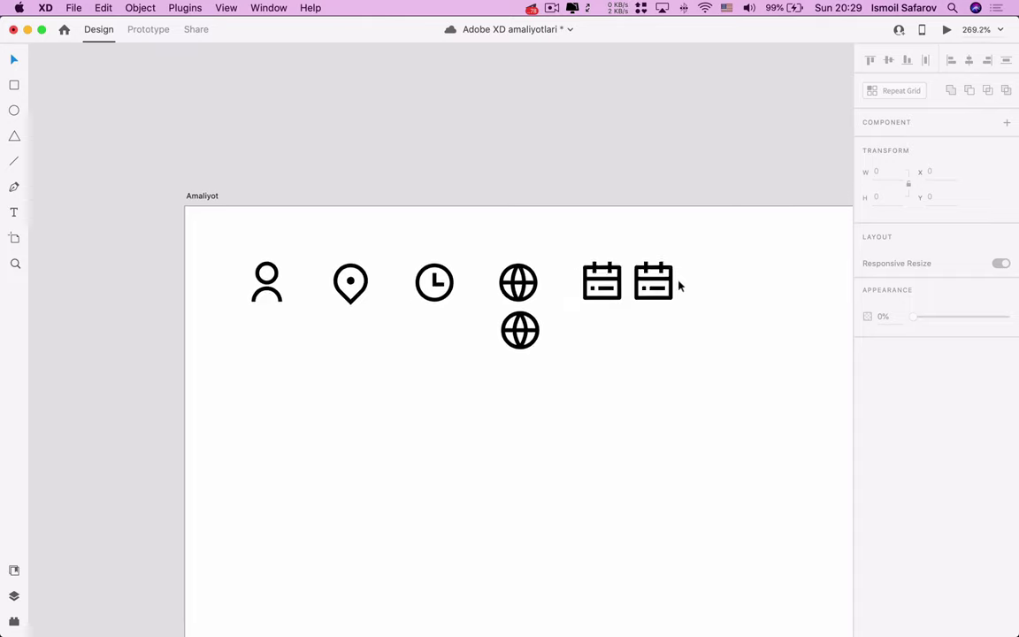
pyautogui.scroll(2, 570, 341)
pyautogui.scroll(1, 570, 342)
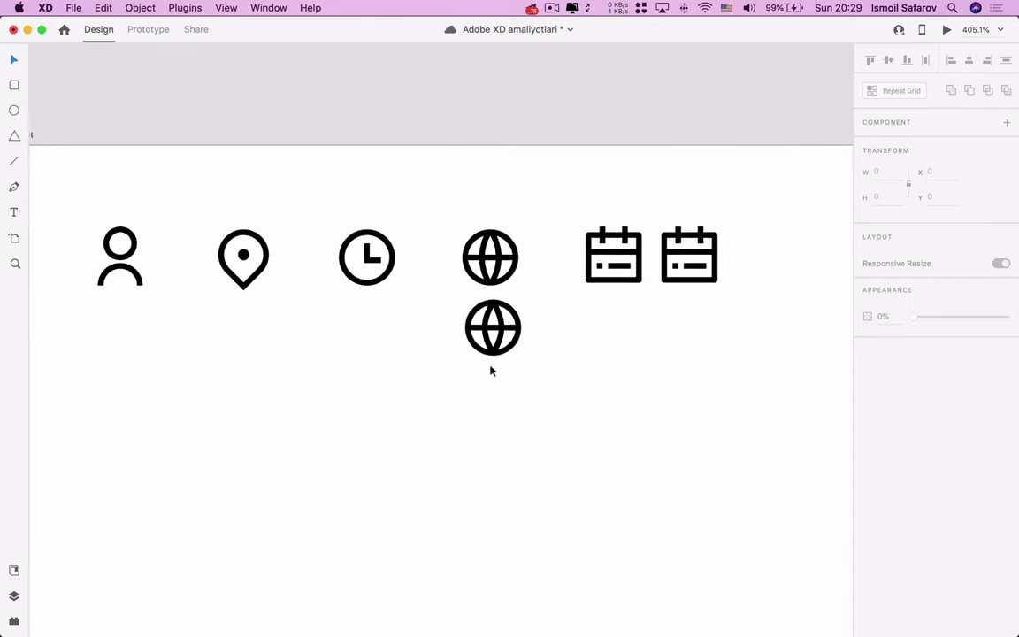
pyautogui.scroll(-3, 491, 369)
pyautogui.scroll(1, 498, 320)
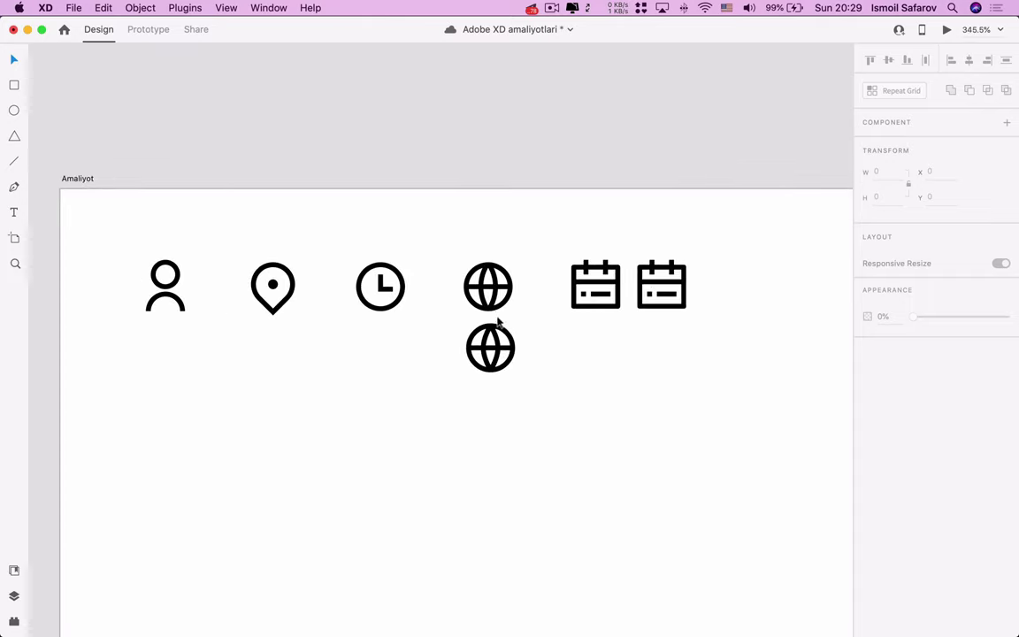
# Move the spare globe and calendar icons onto the pasteboard above the Amaliyot artboard.
pyautogui.click(660, 268)
pyautogui.moveTo(660, 268); pyautogui.dragTo(592, 333)
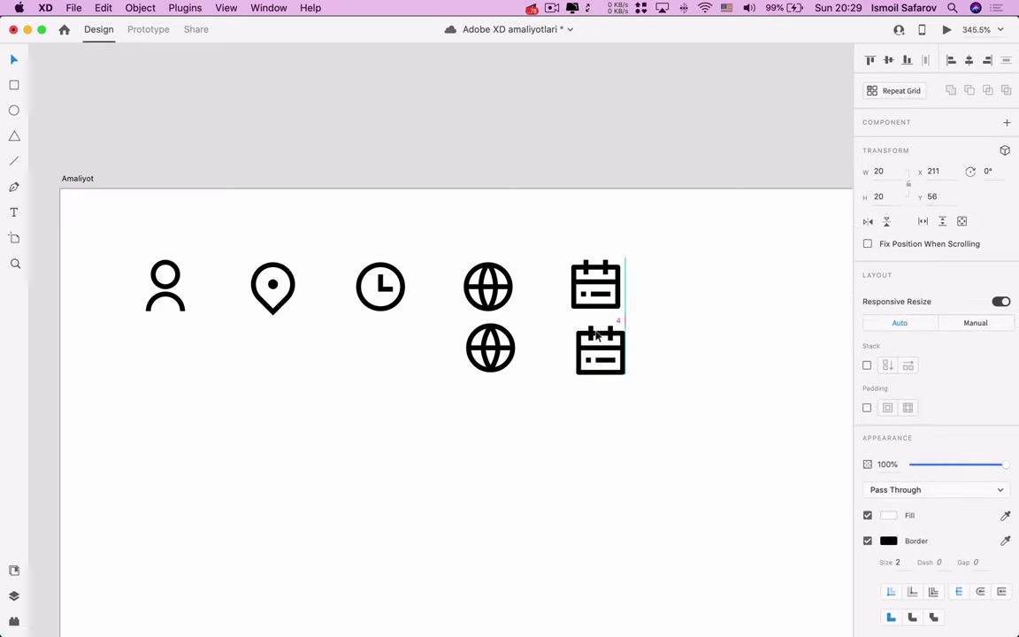
pyautogui.click(513, 387)
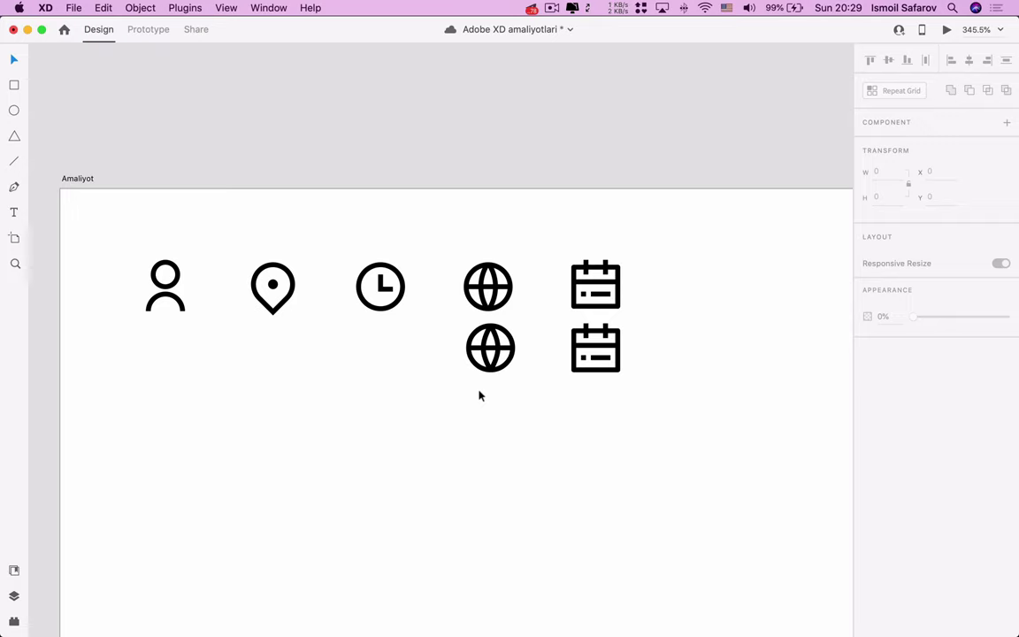
pyautogui.moveTo(464, 411); pyautogui.dragTo(635, 319)
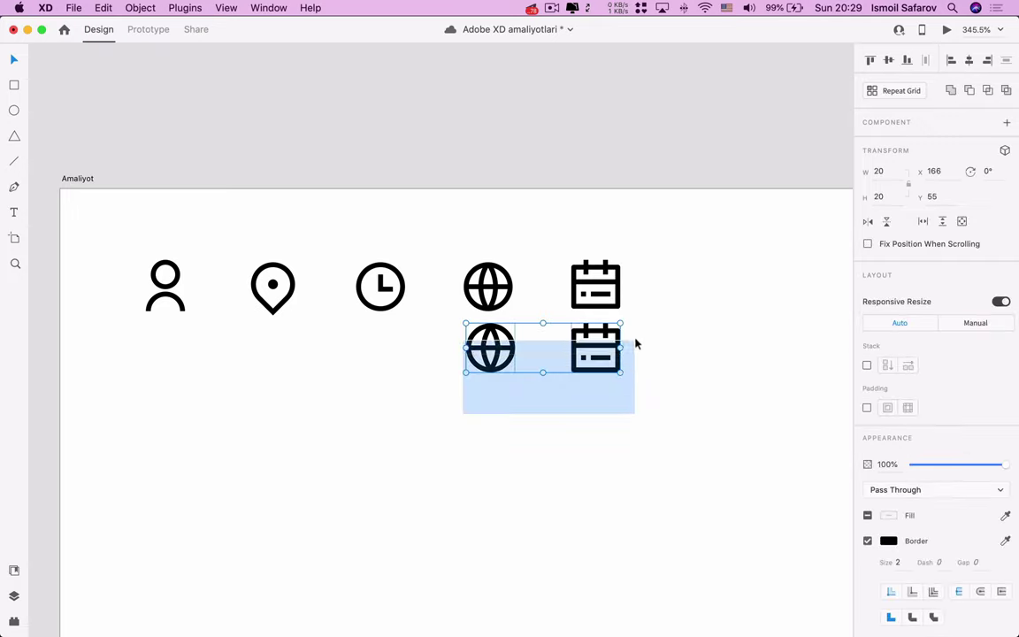
pyautogui.moveTo(573, 363); pyautogui.dragTo(561, 138)
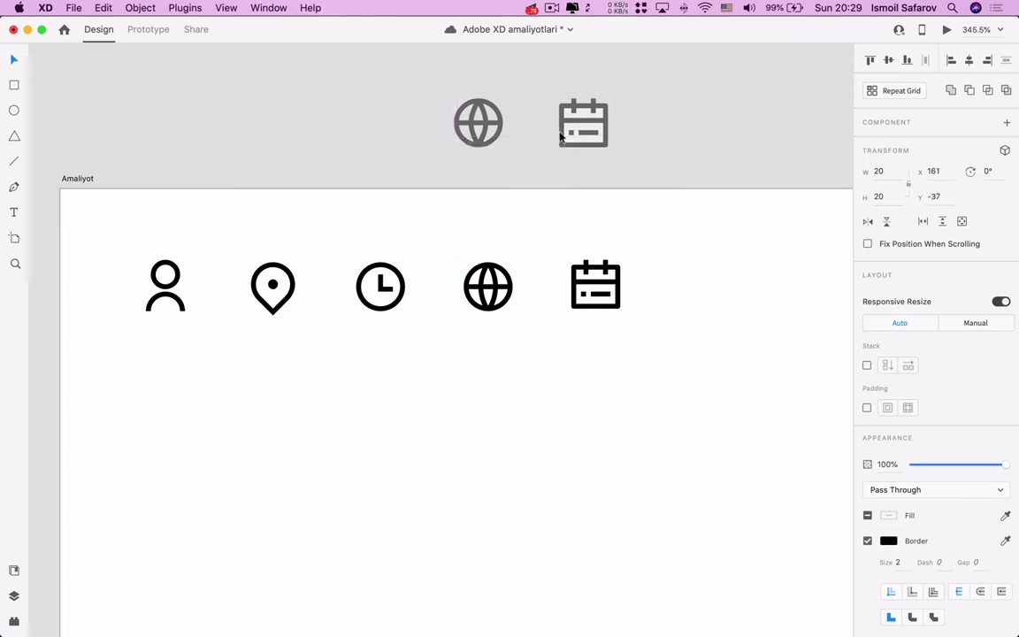
pyautogui.click(510, 176)
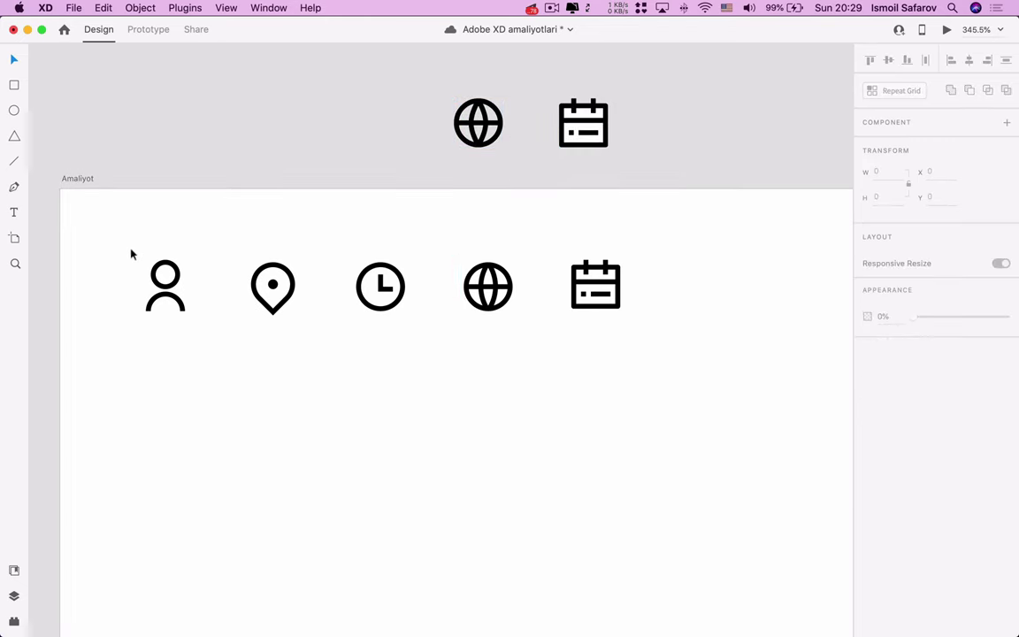
# Check the five-icon row by selecting it, then the location pin, clock and person icons.
pyautogui.moveTo(131, 254); pyautogui.dragTo(637, 340)
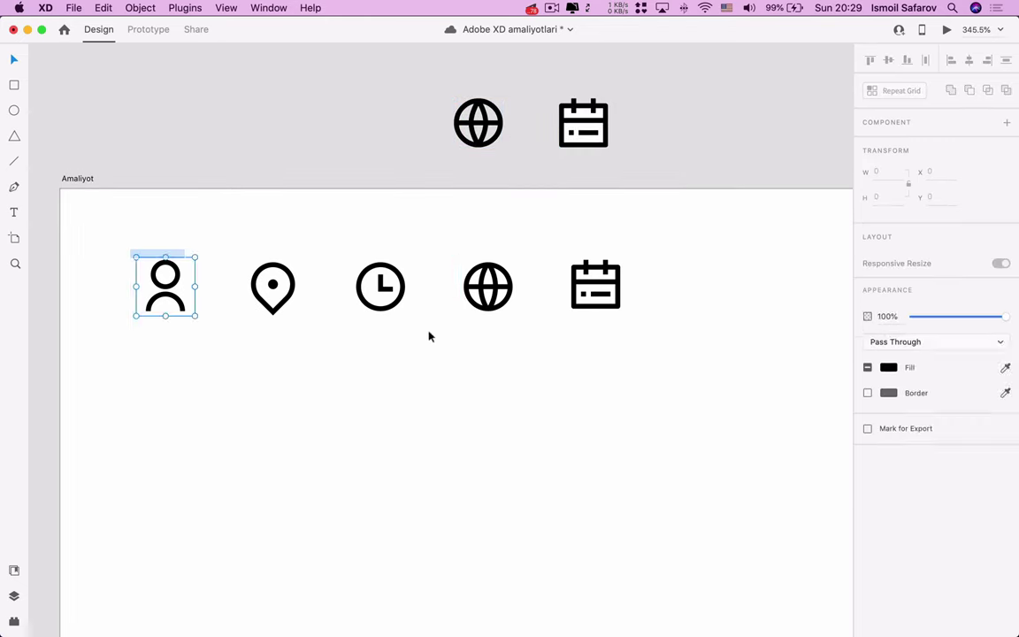
pyautogui.click(316, 396)
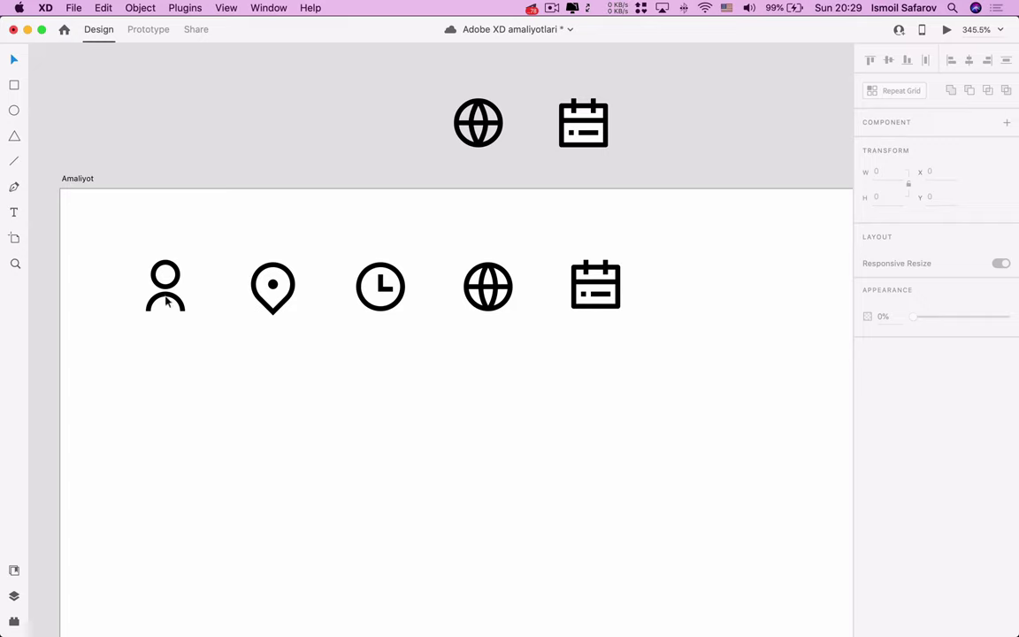
pyautogui.click(274, 296)
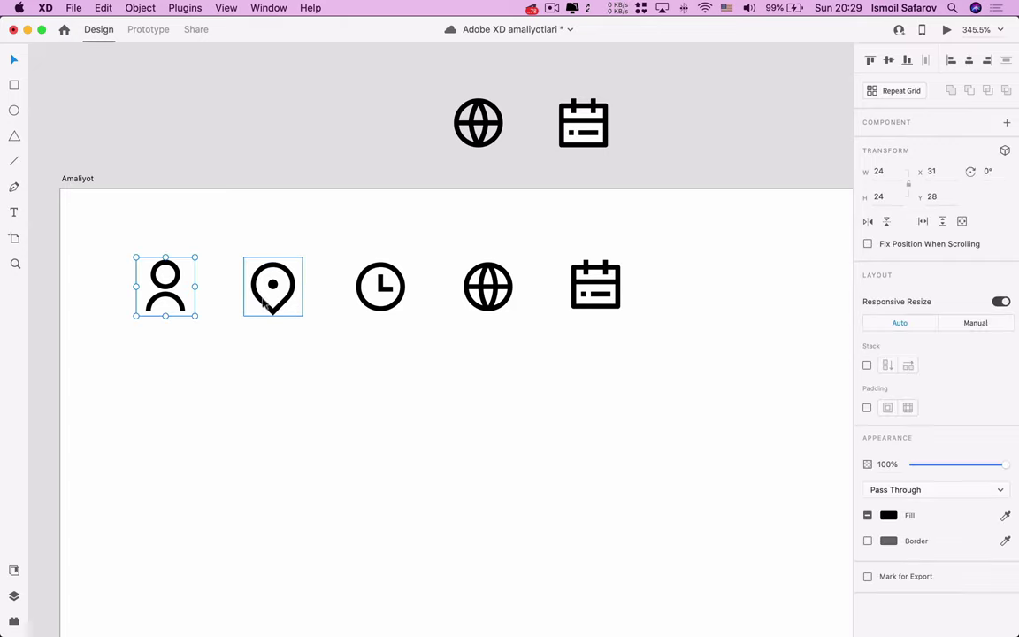
pyautogui.click(400, 309)
pyautogui.click(397, 303)
pyautogui.click(251, 360)
pyautogui.click(179, 303)
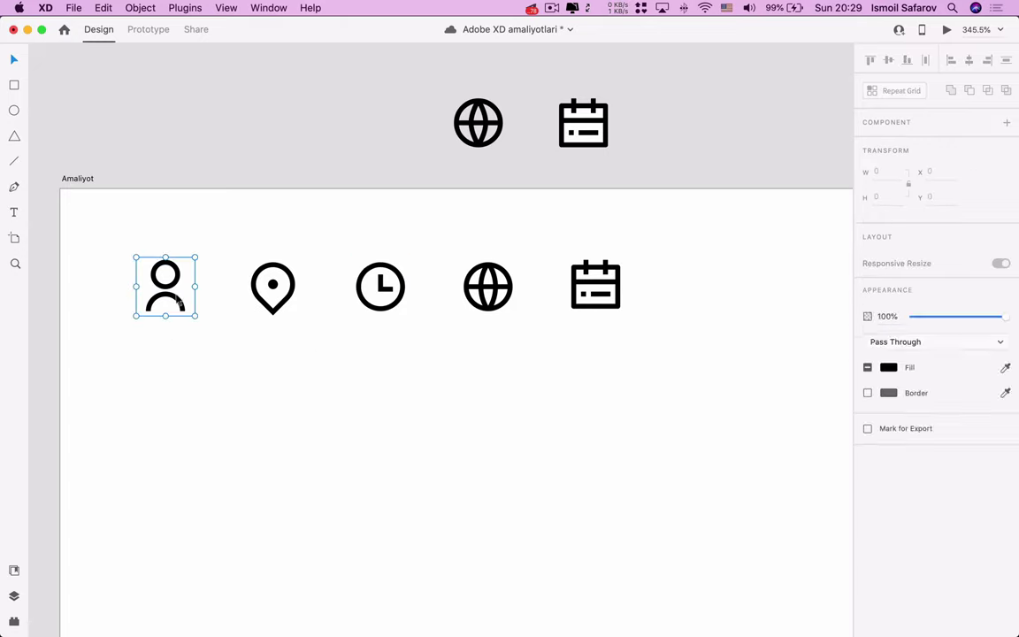
pyautogui.scroll(-3, 207, 273)
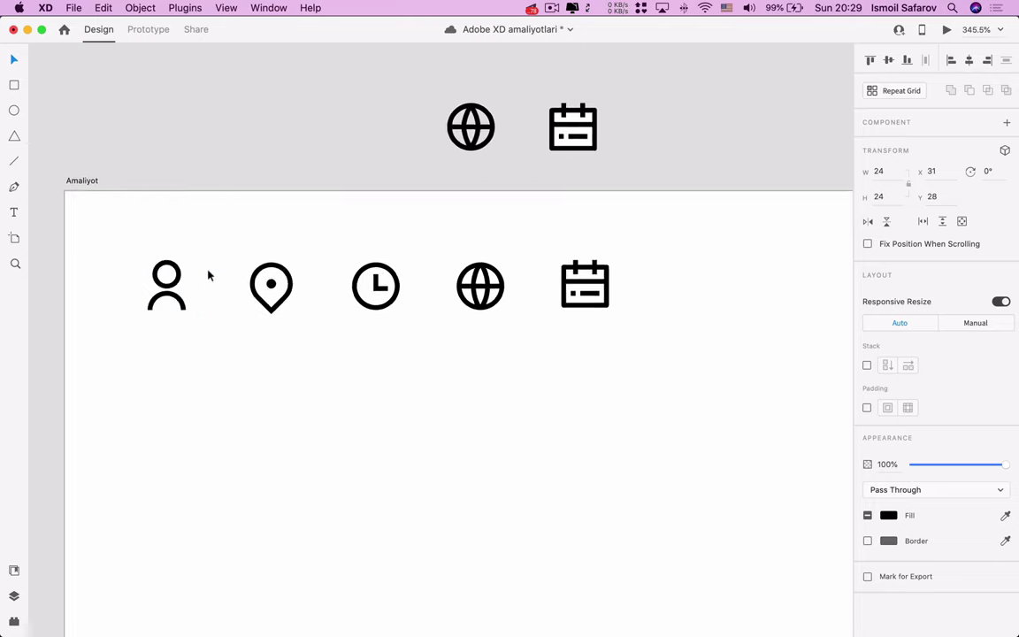
pyautogui.scroll(-2, 209, 273)
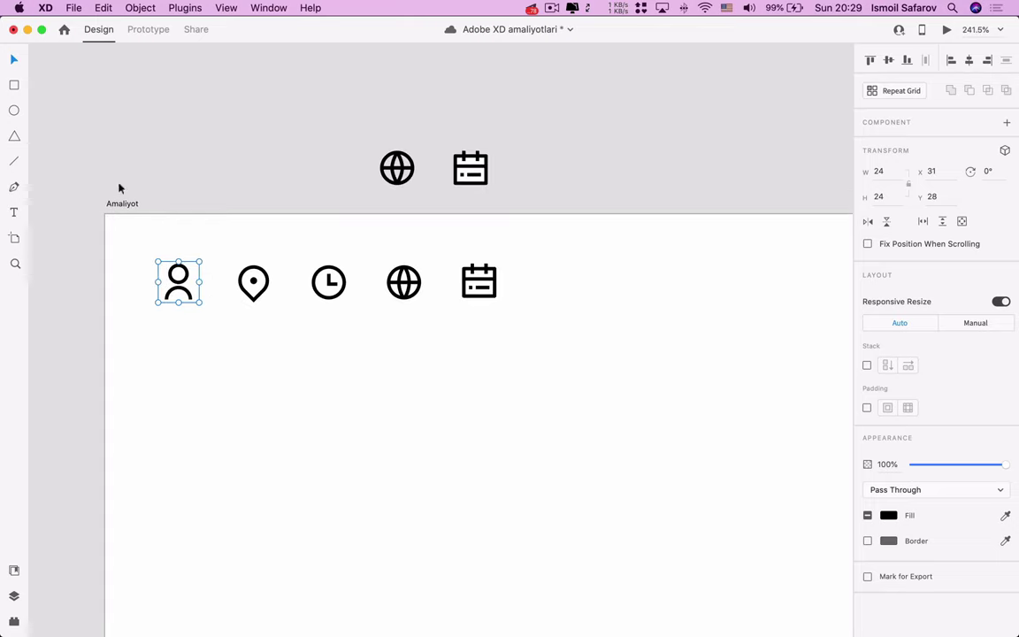
# Export the selected person icon to the Desktop as an SVG named 'user'.
pyautogui.click(78, 9)
pyautogui.moveTo(90, 216)
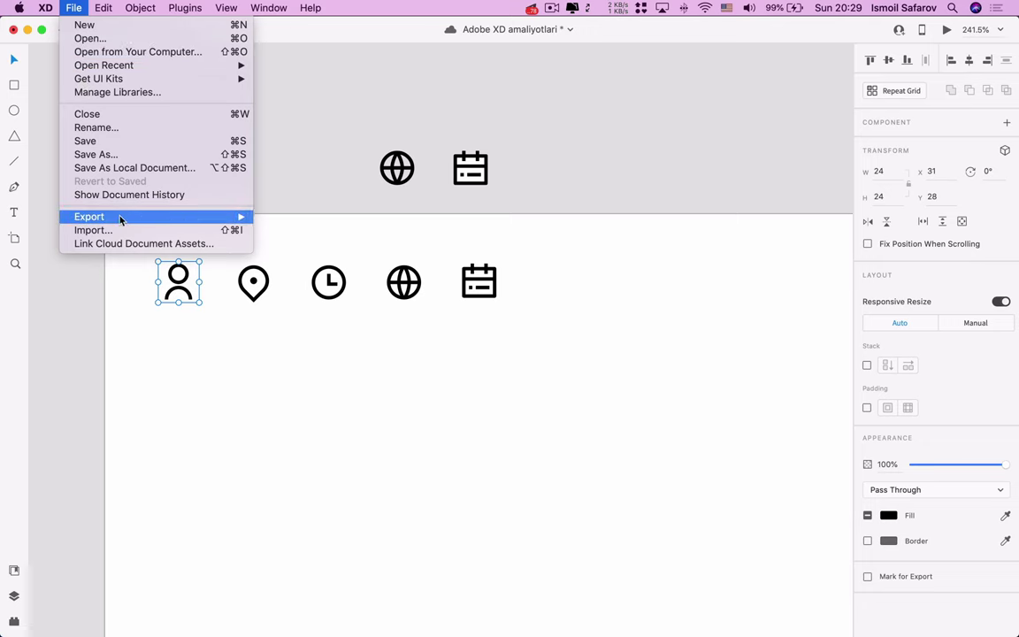
pyautogui.click(266, 230)
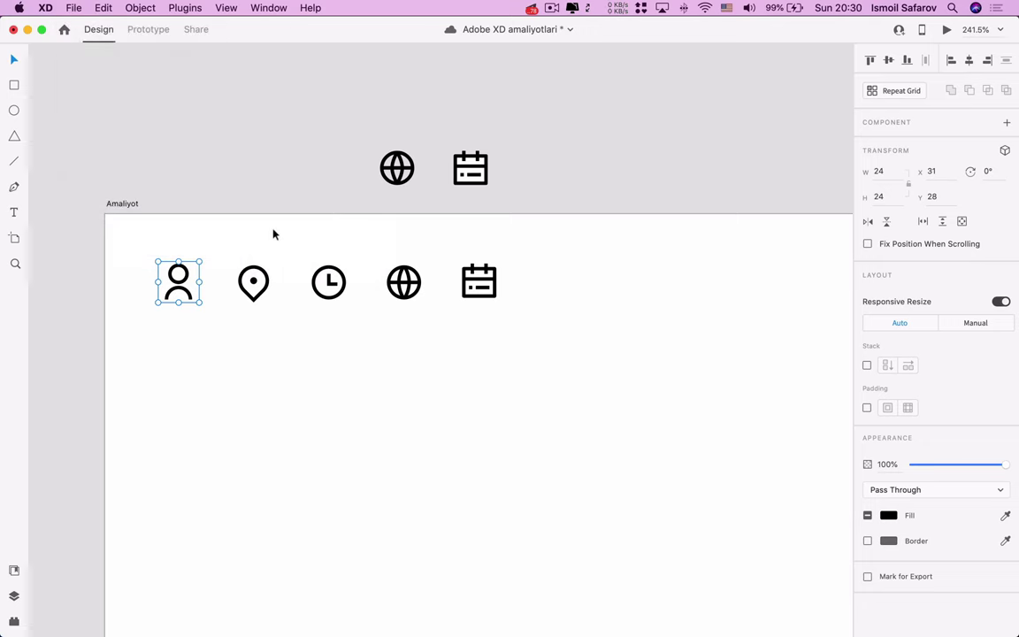
pyautogui.click(432, 229)
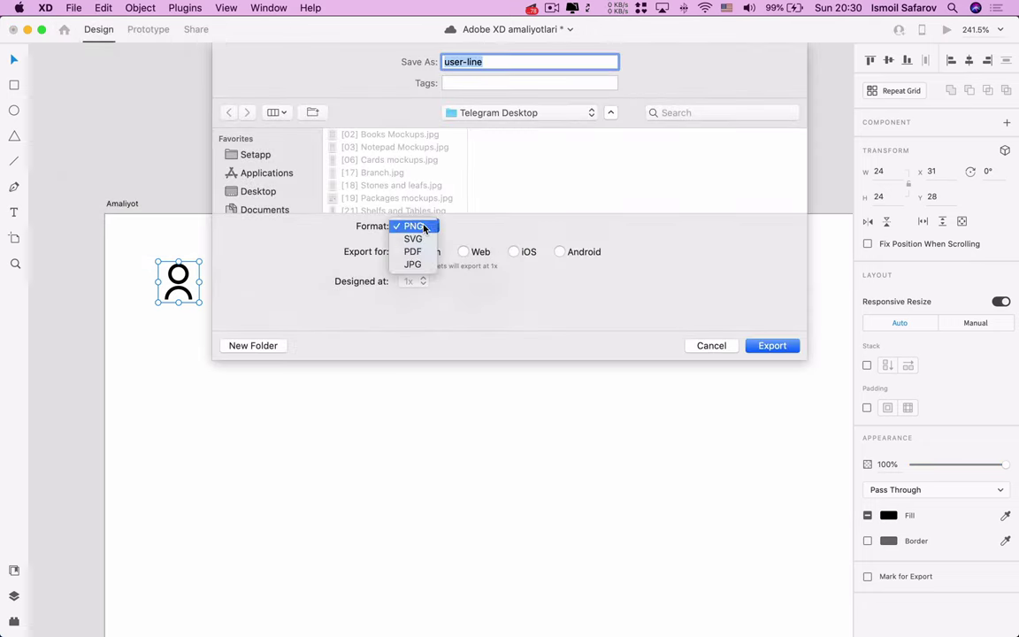
pyautogui.click(412, 237)
pyautogui.click(264, 191)
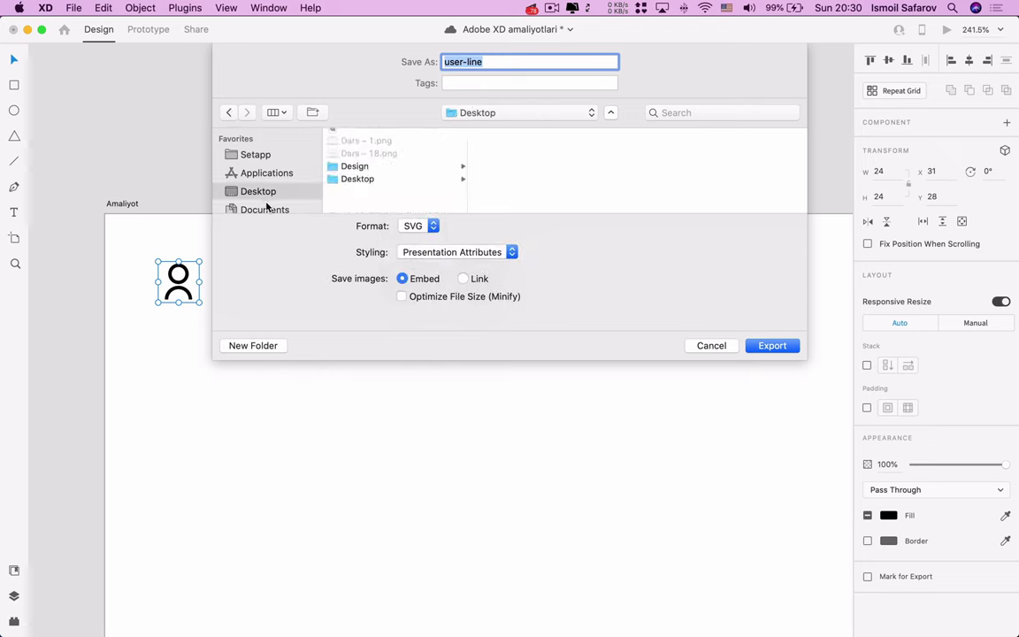
pyautogui.click(512, 65)
pyautogui.moveTo(512, 66); pyautogui.dragTo(463, 64)
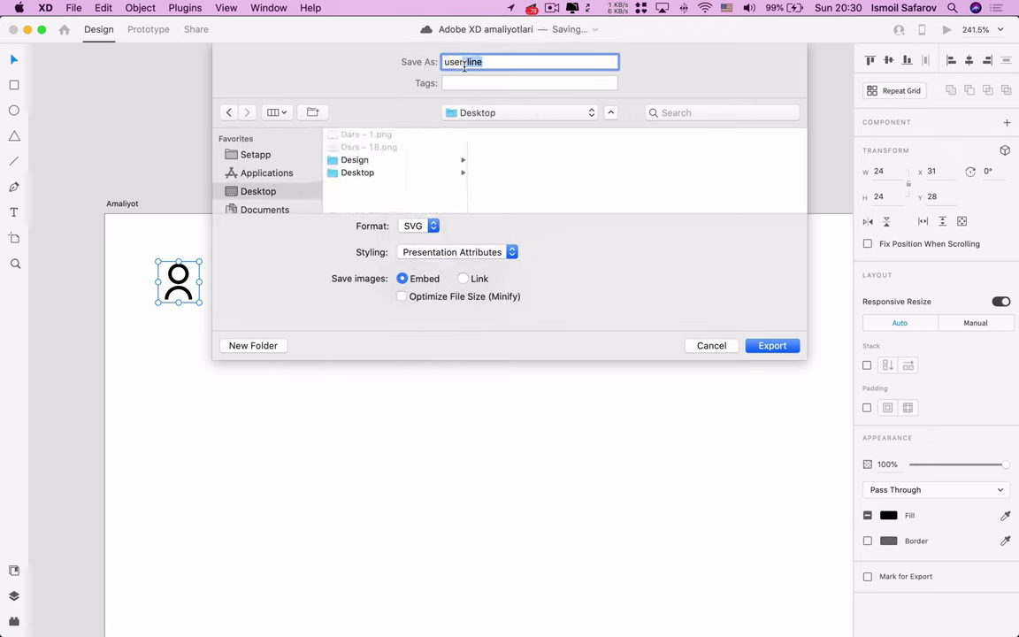
pyautogui.press('BackSpace')
pyautogui.click(708, 345)
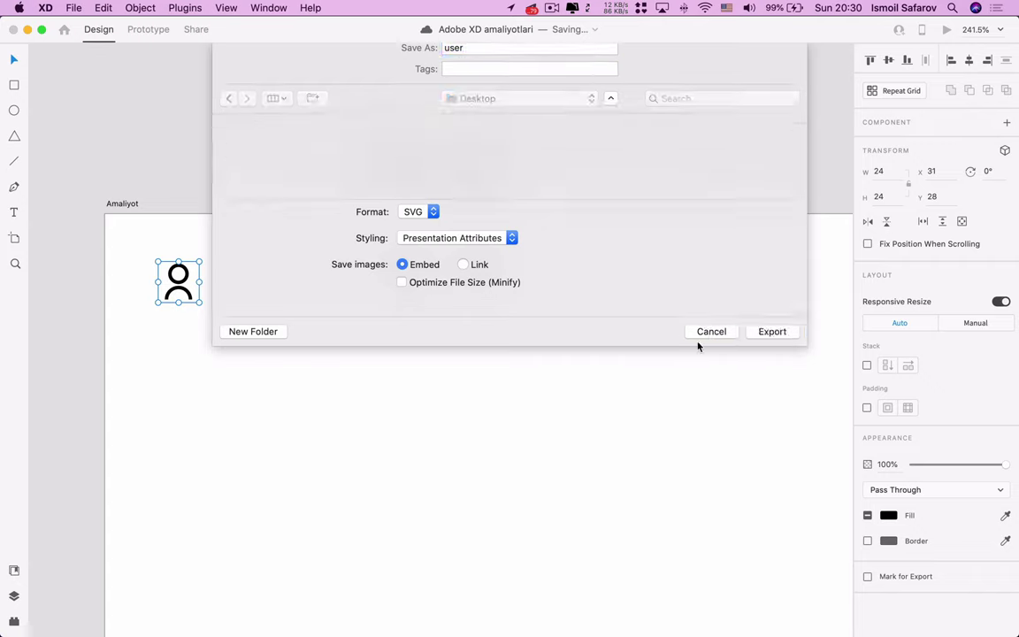
# Select the Amaliyot artboard for export.
pyautogui.click(561, 339)
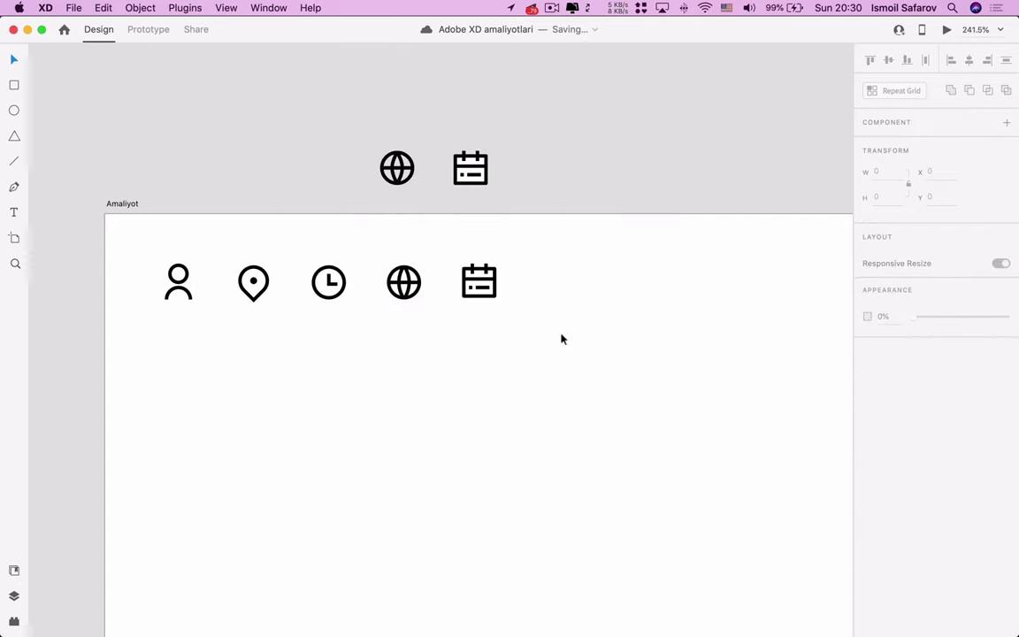
pyautogui.click(123, 203)
pyautogui.click(73, 7)
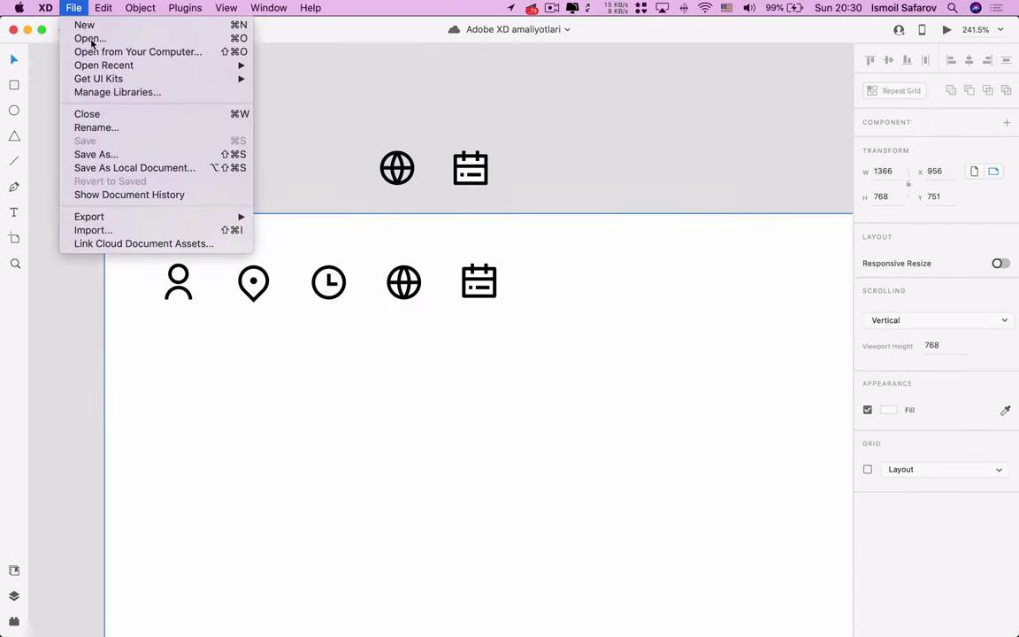
pyautogui.moveTo(90, 216)
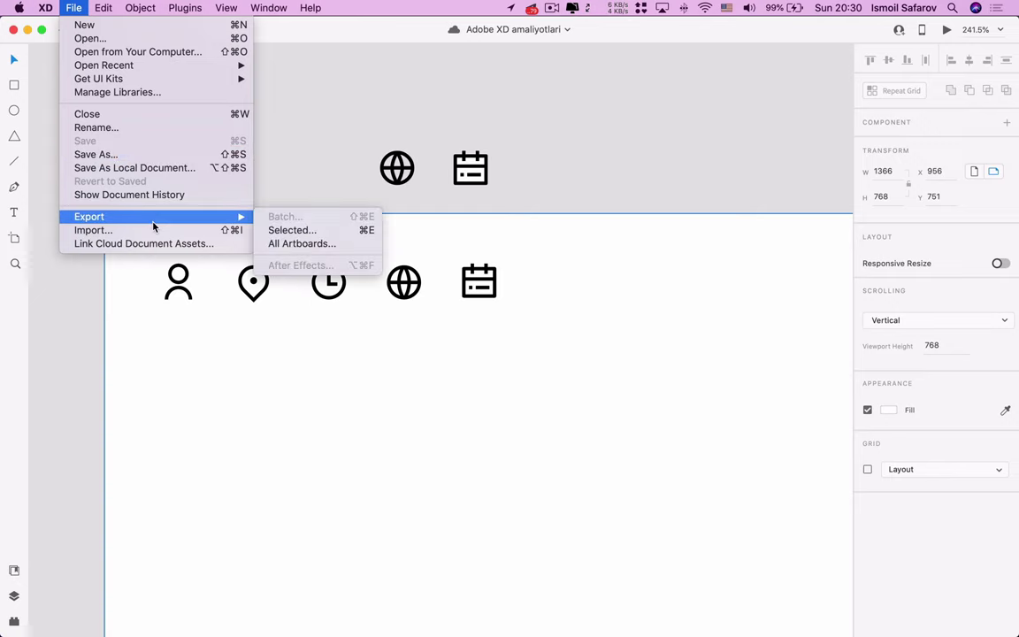
# Export the selected Amaliyot artboard to the Desktop in PNG format.
pyautogui.click(278, 231)
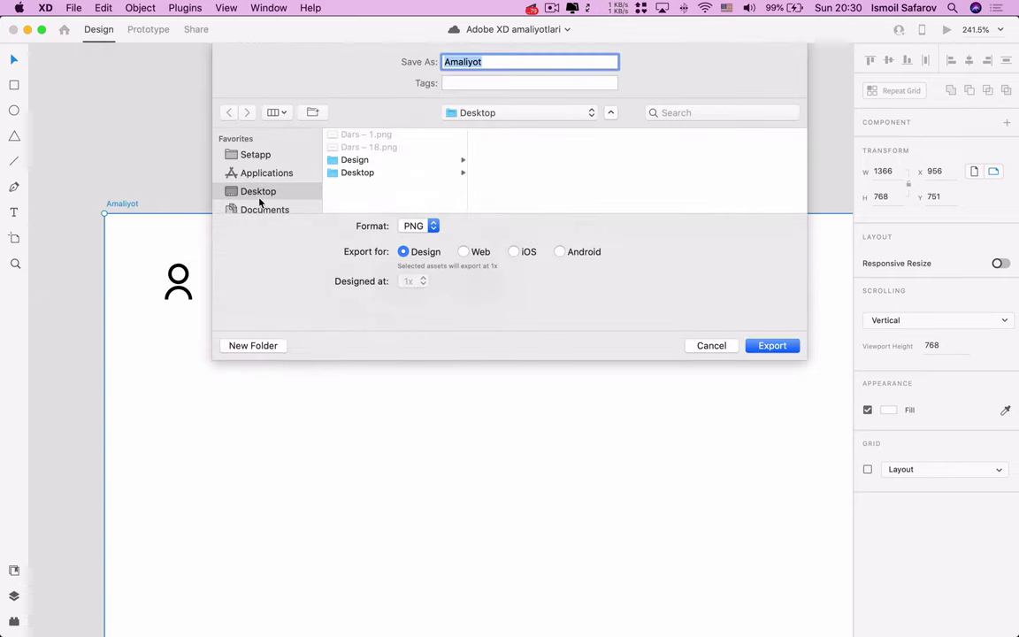
pyautogui.click(433, 227)
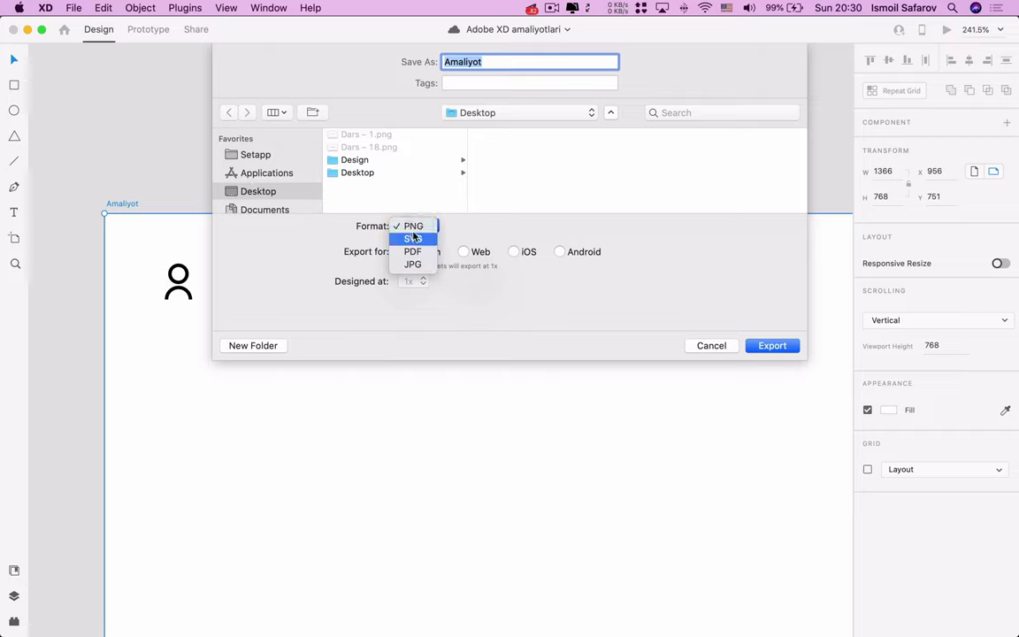
pyautogui.click(415, 227)
pyautogui.click(766, 346)
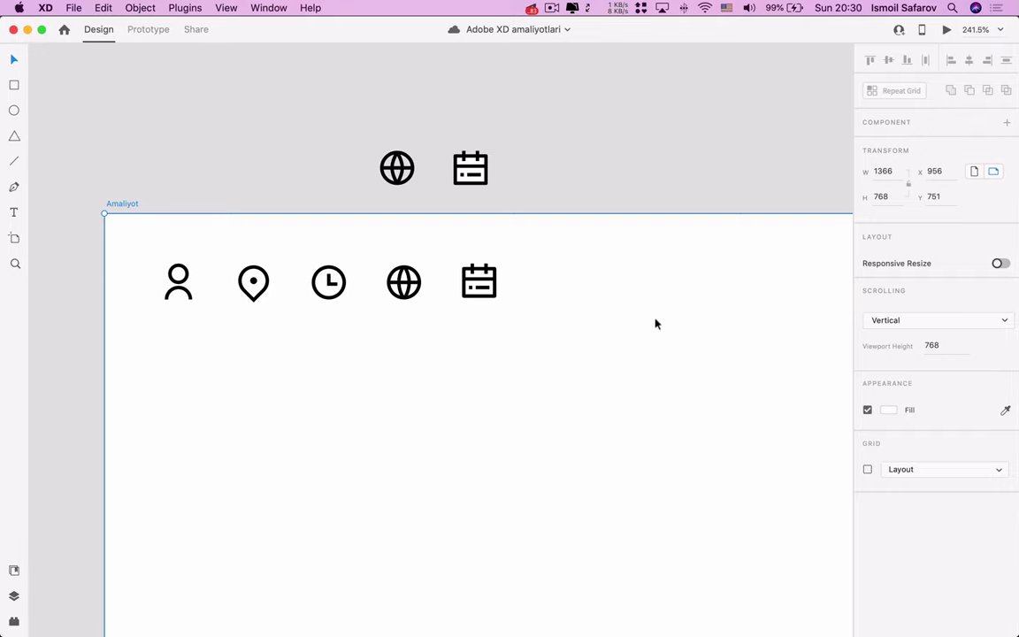
pyautogui.hotkey('ctrl', 'Down')
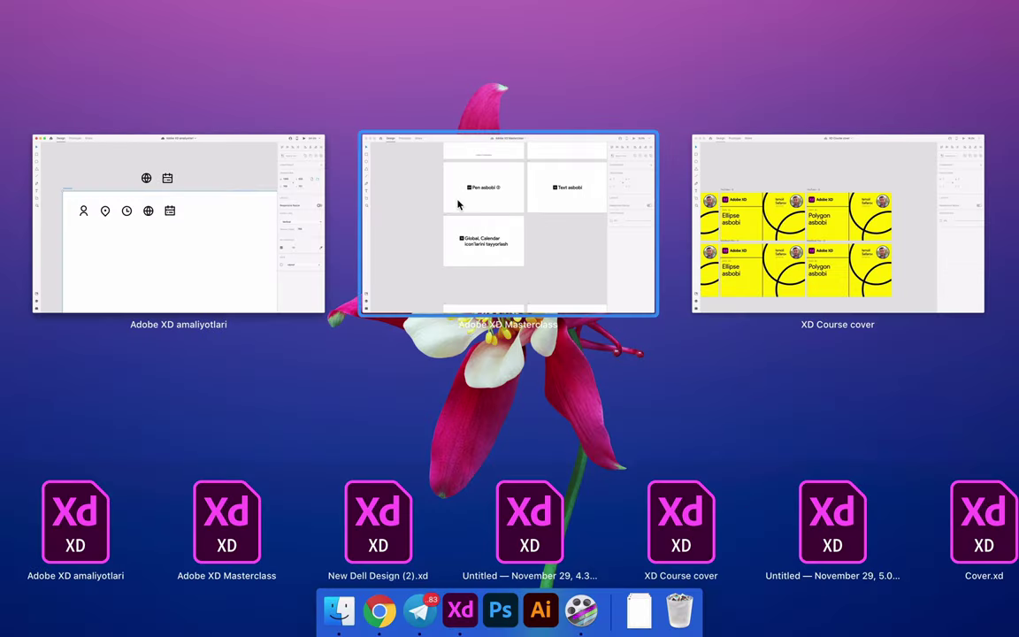
# Open Amaliyot.png from the desktop in Preview, inspect the icon row, then return to Adobe XD.
pyautogui.click(271, 219)
pyautogui.hotkey('ctrl', 'Left')
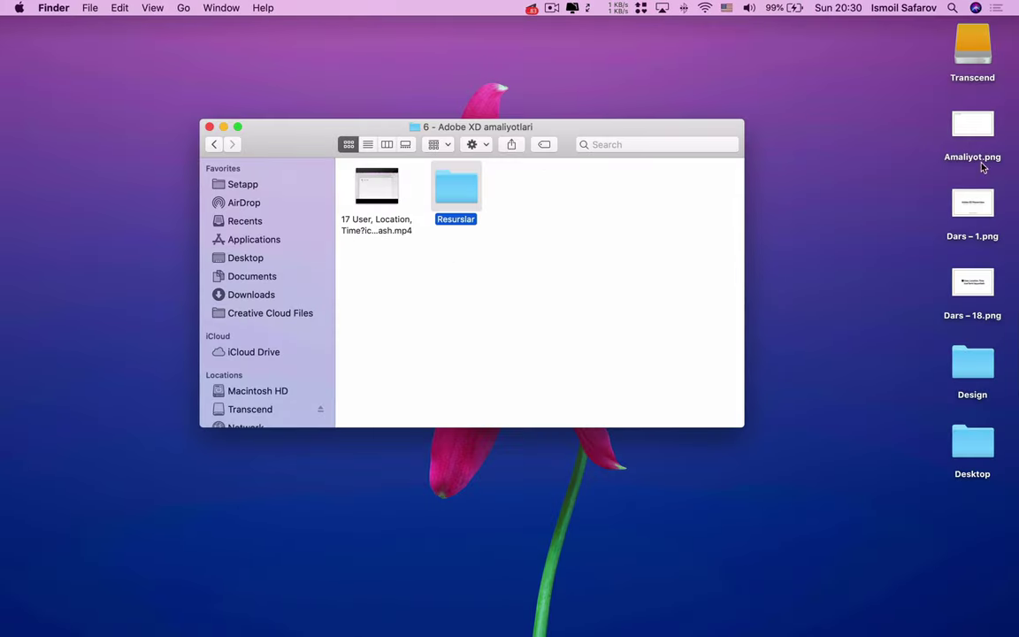
pyautogui.doubleClick(977, 128)
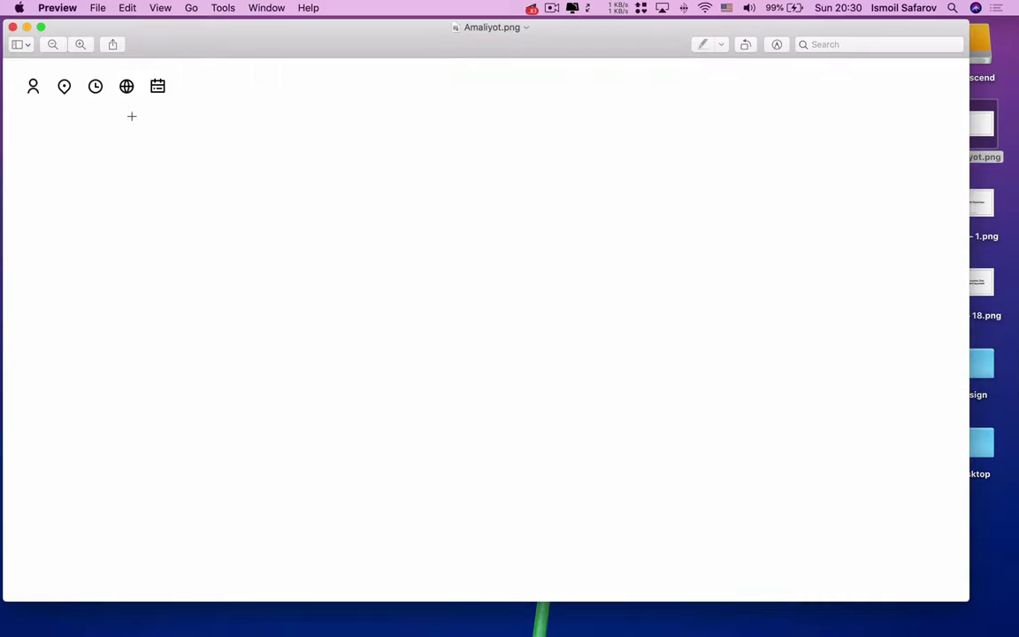
pyautogui.scroll(3, 79, 115)
pyautogui.scroll(-3, 79, 114)
pyautogui.moveTo(9, 64); pyautogui.dragTo(203, 139)
pyautogui.press('super+Tab')
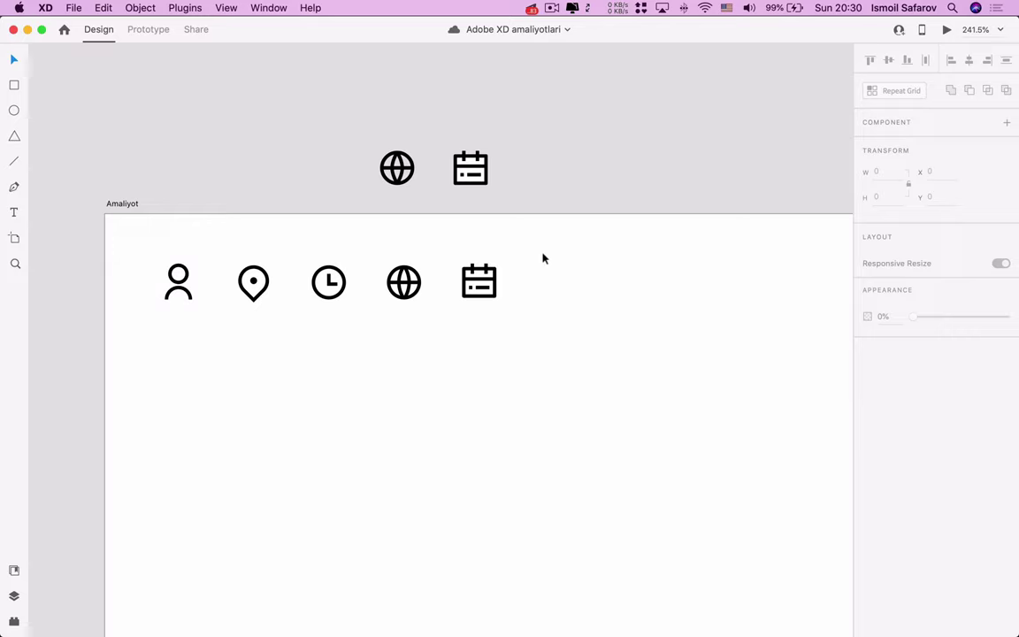
# Inspect the spare globe and calendar above the artboard, then save the amaliyotlari document.
pyautogui.click(486, 181)
pyautogui.scroll(5, 487, 182)
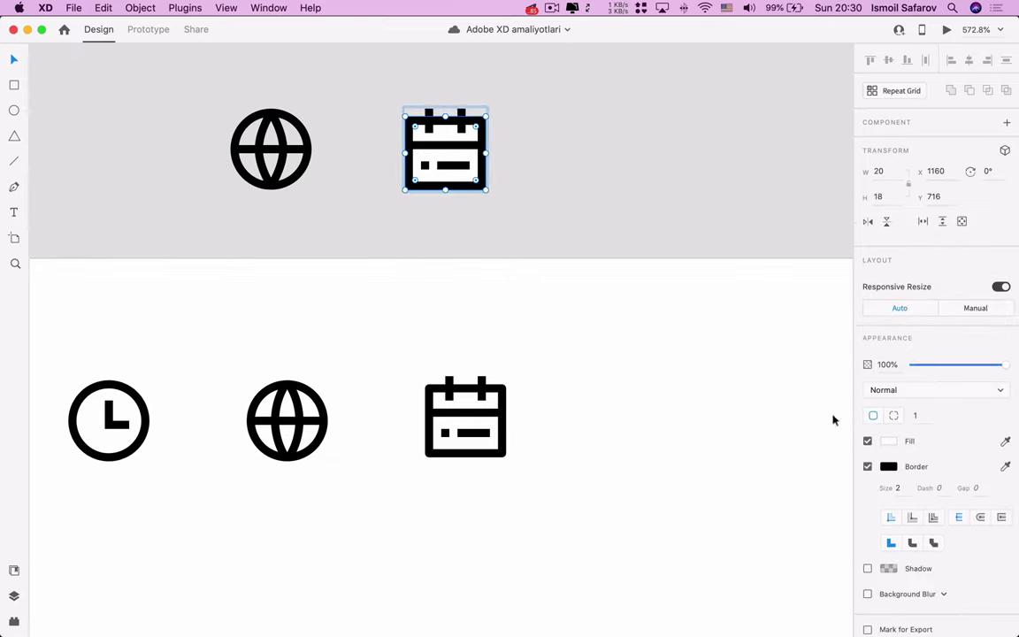
pyautogui.click(581, 203)
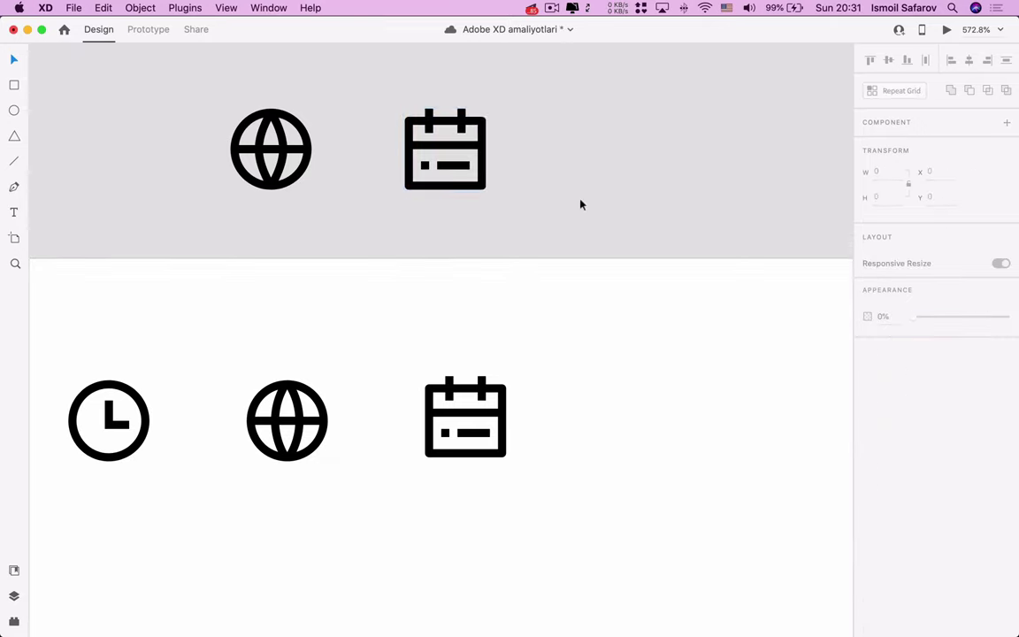
pyautogui.scroll(-3, 581, 204)
pyautogui.moveTo(585, 150); pyautogui.dragTo(361, 217)
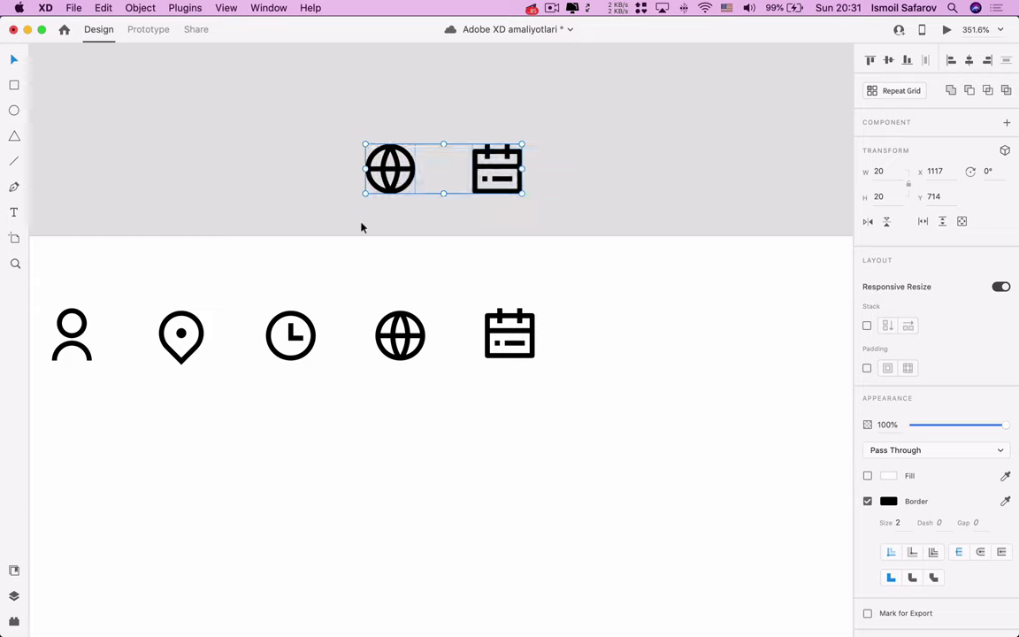
pyautogui.click(362, 227)
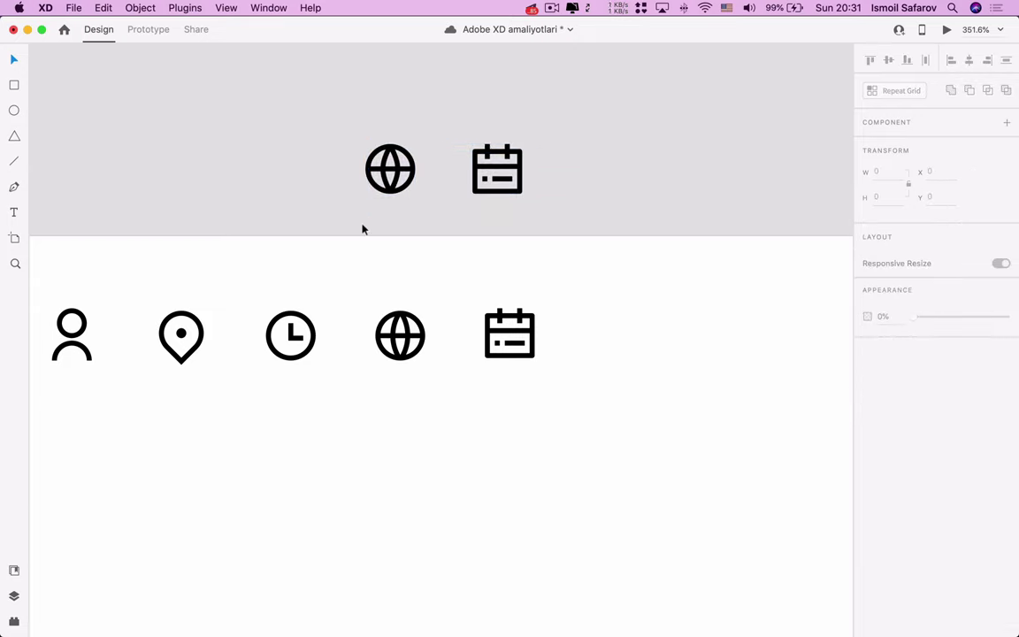
pyautogui.press('super+s')
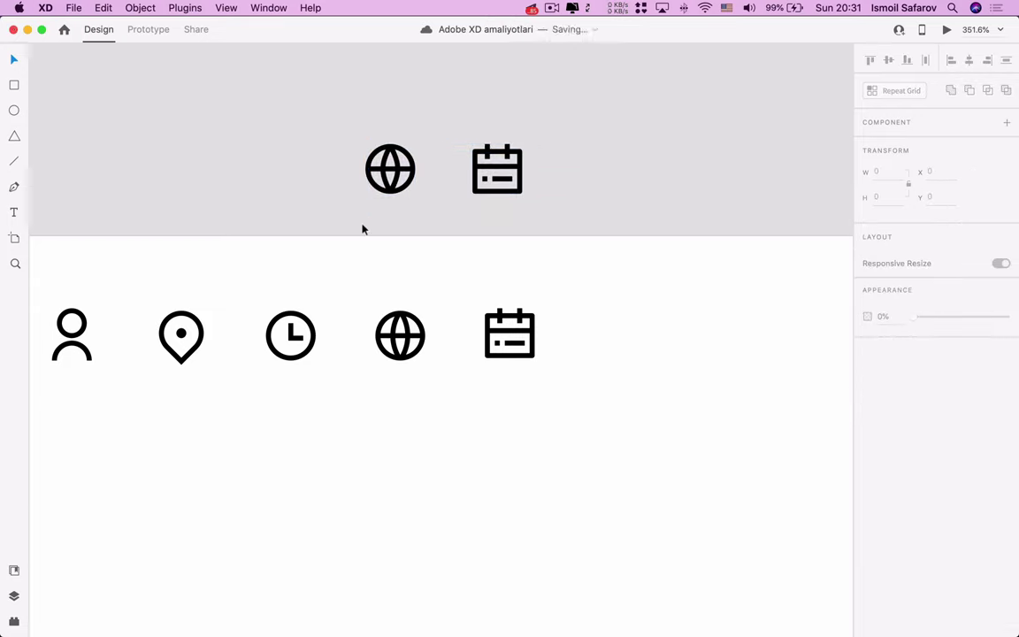